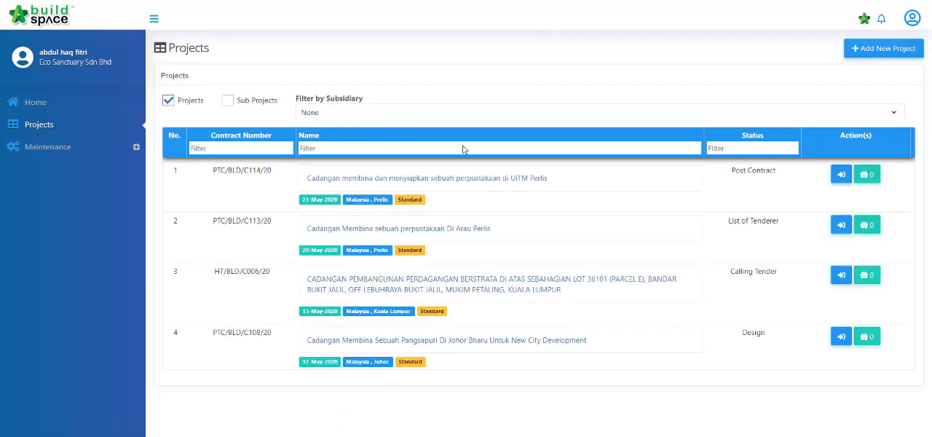
# Step: Open the project "Cadangan Membina sebuah perpustakaan Di Arau Perlis", expand its progress checklist, and go to its Contract Management user settings
pyautogui.click(527, 236)
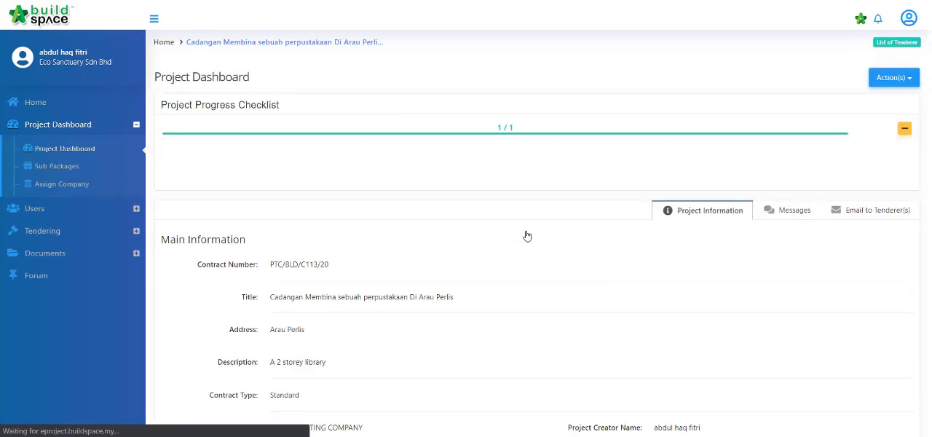
pyautogui.click(904, 128)
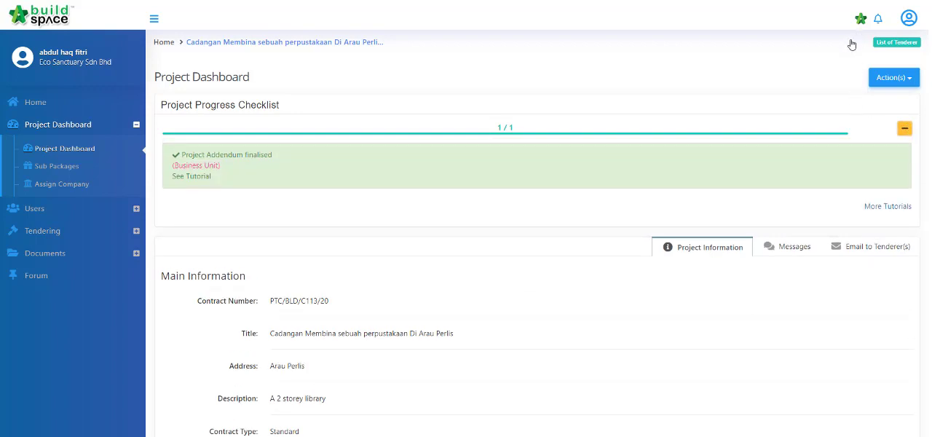
pyautogui.click(61, 218)
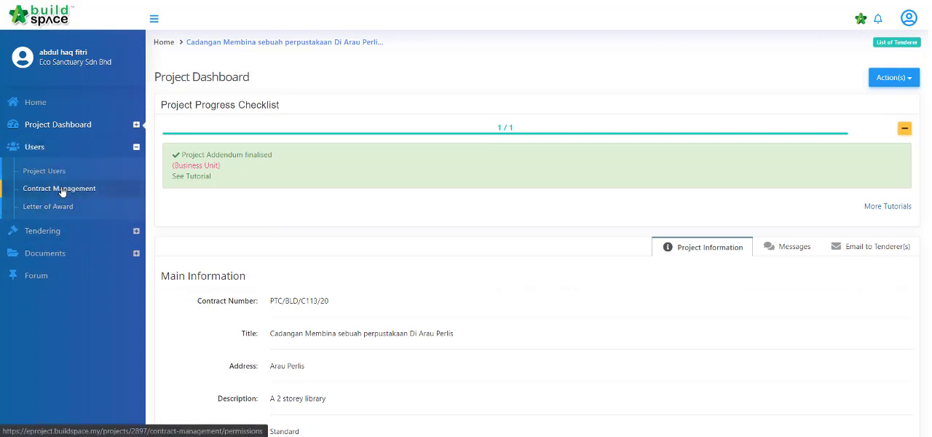
pyautogui.click(61, 189)
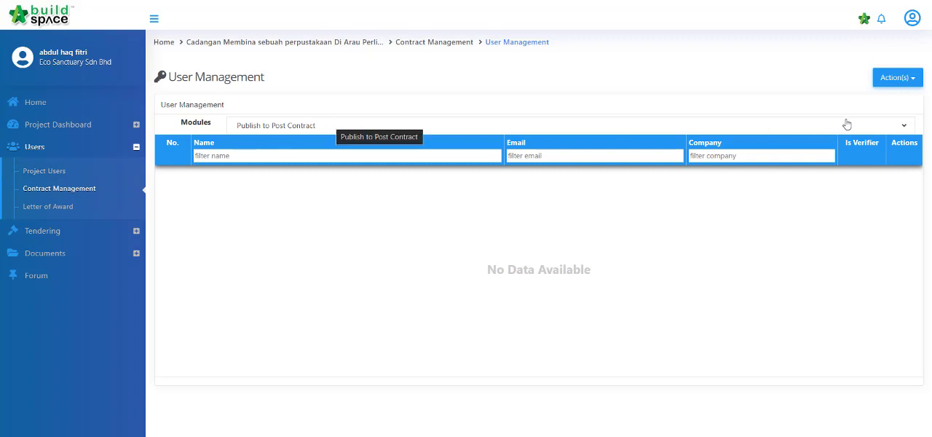
# Step: Assign the signed-in user from Eco Sanctuary Sdn Bhd to the Publish to Post Contract module
pyautogui.click(897, 79)
pyautogui.click(894, 102)
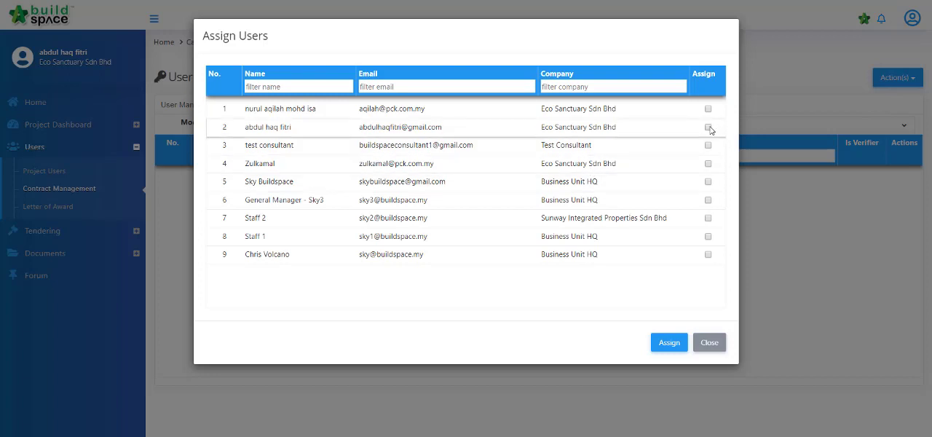
pyautogui.click(708, 127)
pyautogui.click(668, 342)
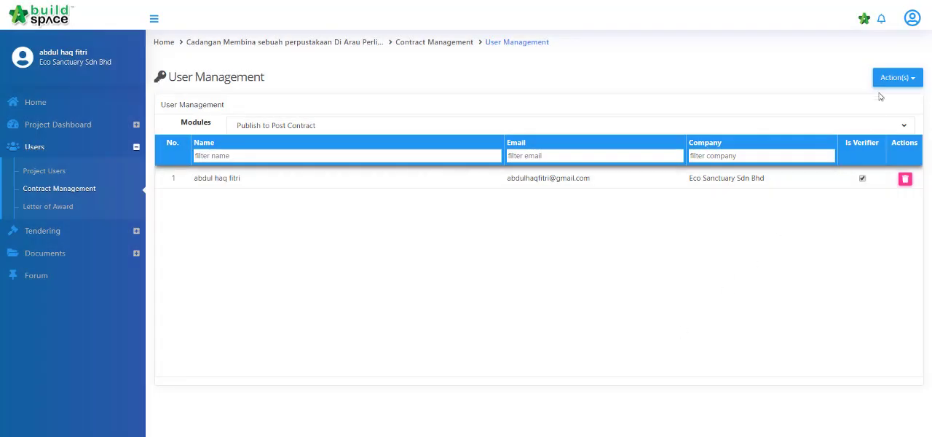
# Step: Assign the signed-in user as the verifier for the Publish to Post Contract module
pyautogui.click(894, 77)
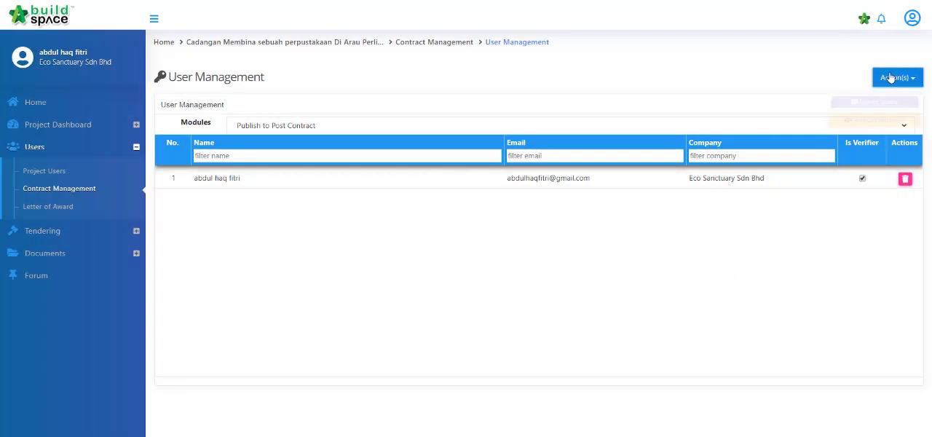
pyautogui.click(884, 121)
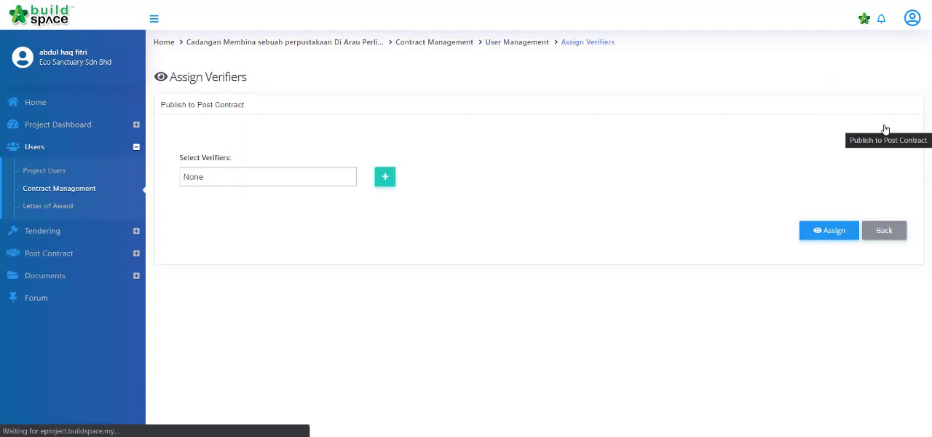
pyautogui.click(279, 183)
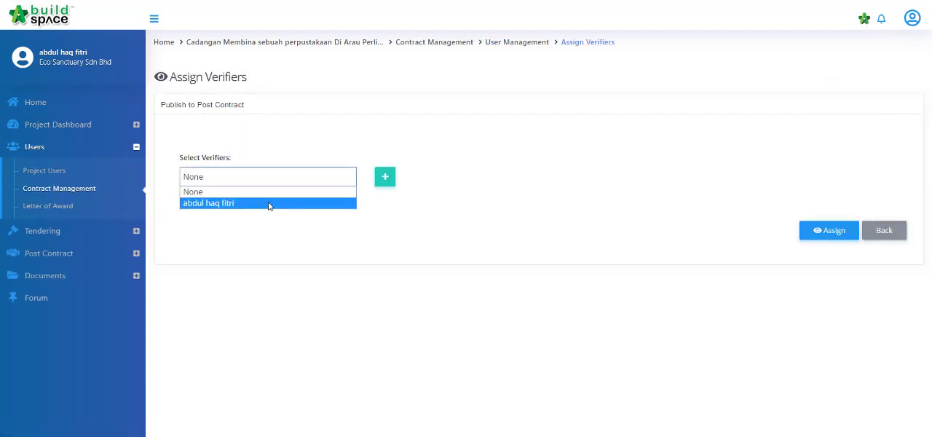
pyautogui.click(269, 205)
pyautogui.click(832, 231)
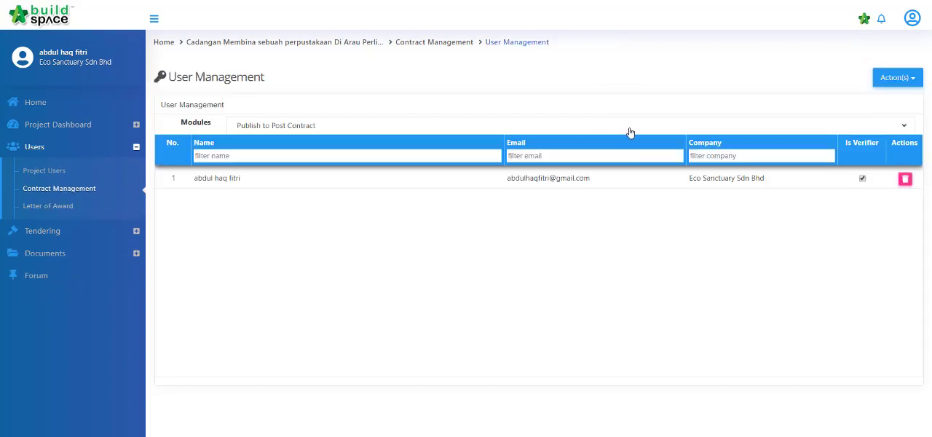
# Step: Switch to the Claim Certificate module and assign the signed-in Eco Sanctuary Sdn Bhd user to it
pyautogui.click(630, 133)
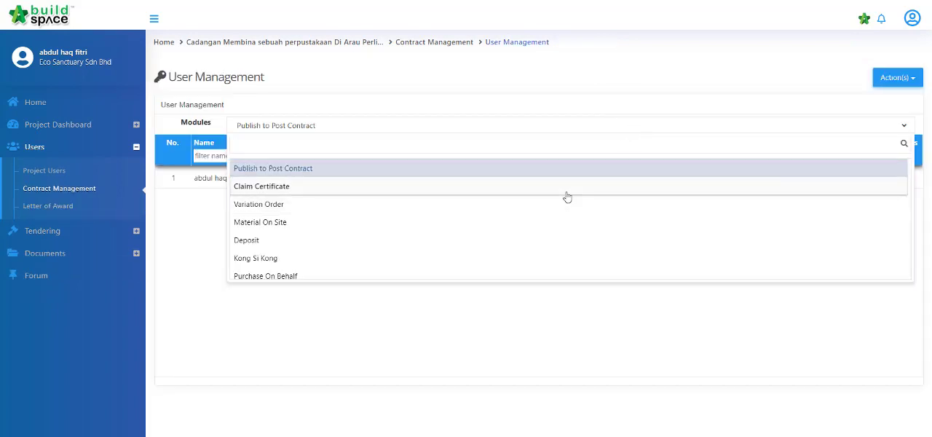
pyautogui.click(565, 188)
pyautogui.click(877, 83)
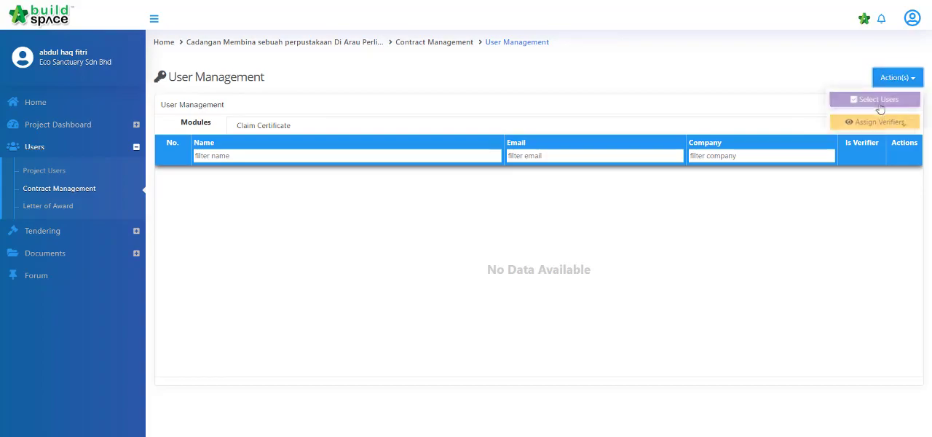
pyautogui.click(874, 98)
pyautogui.click(708, 127)
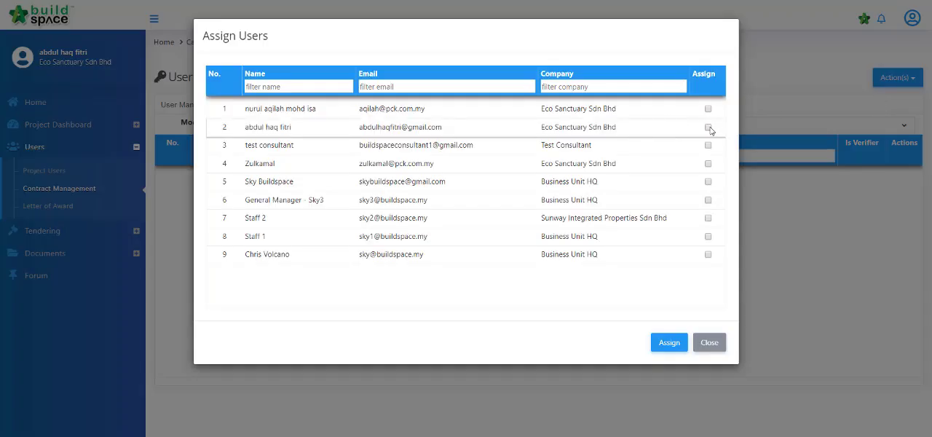
pyautogui.click(668, 342)
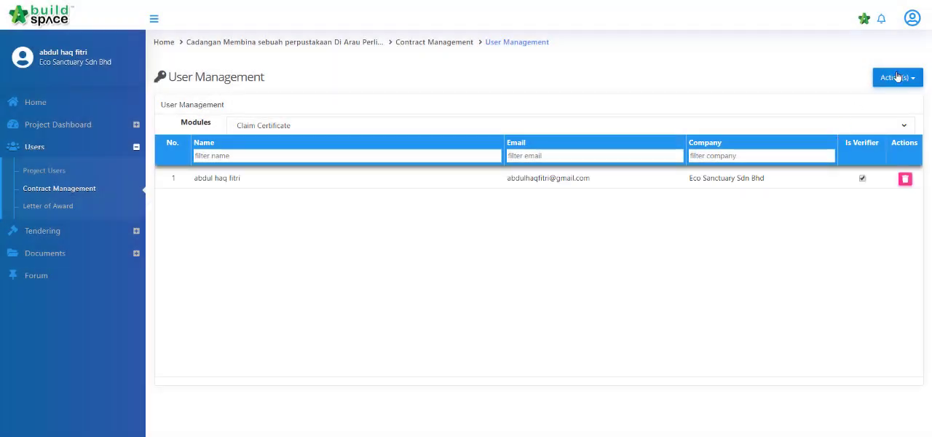
# Step: Assign the signed-in user as the verifier for the Claim Certificate module
pyautogui.click(897, 77)
pyautogui.click(895, 120)
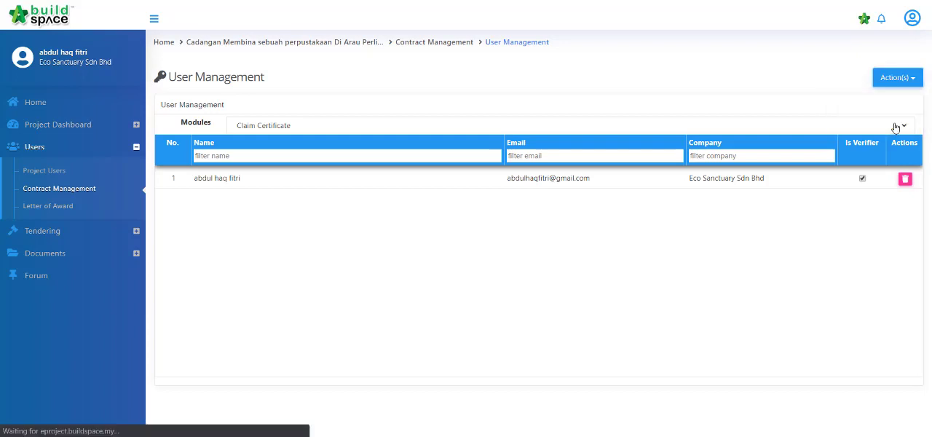
pyautogui.click(266, 180)
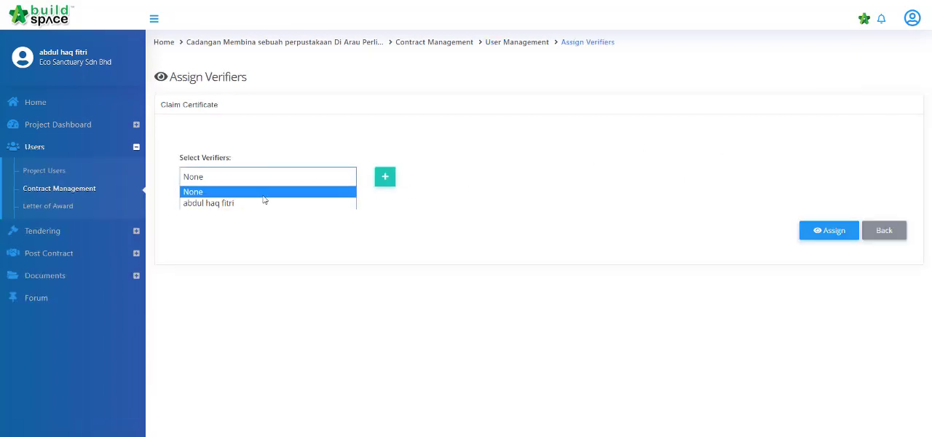
pyautogui.click(262, 203)
pyautogui.click(815, 234)
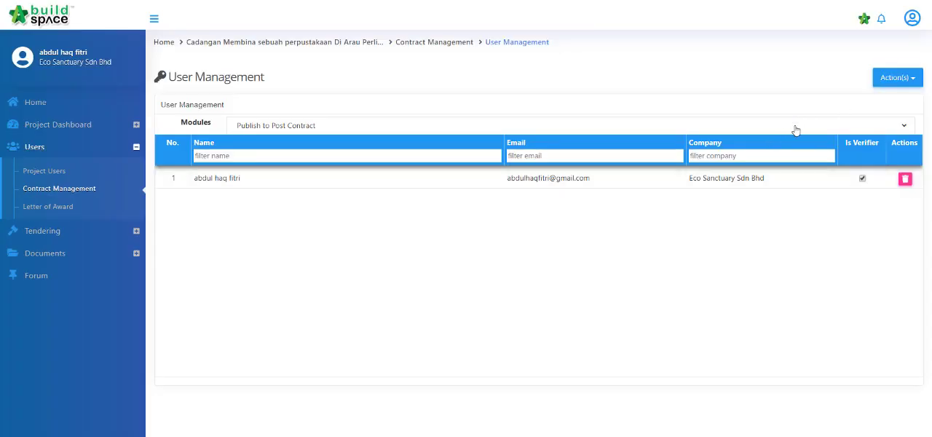
# Step: Switch to the Variation Order module and assign the signed-in Eco Sanctuary Sdn Bhd user to it
pyautogui.click(795, 131)
pyautogui.click(584, 207)
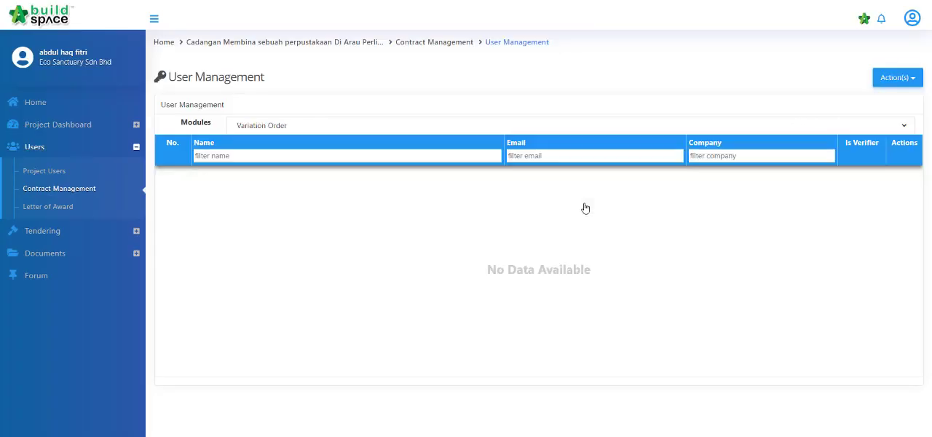
pyautogui.click(885, 86)
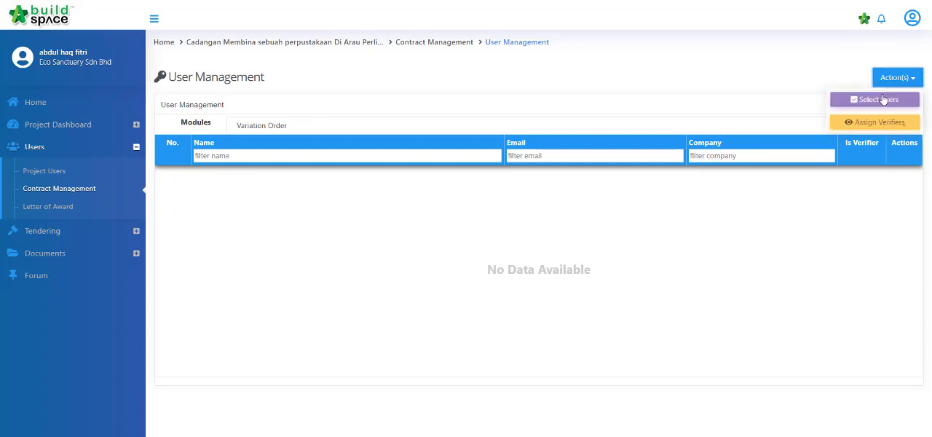
pyautogui.click(881, 102)
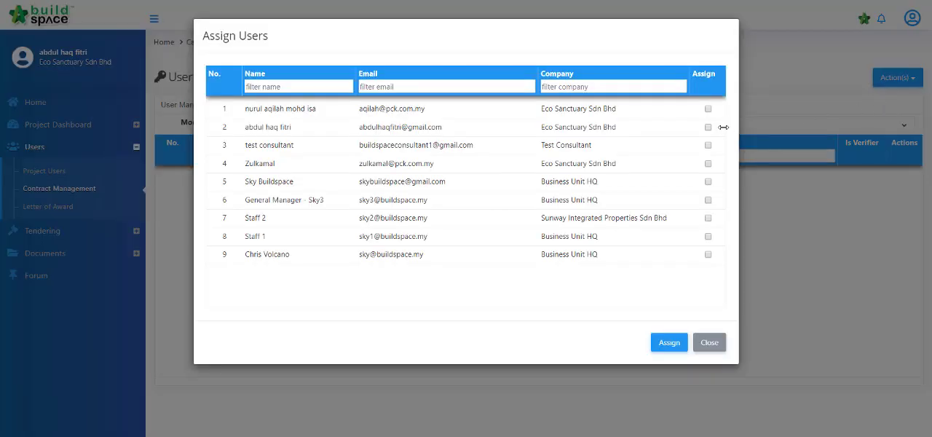
pyautogui.click(662, 340)
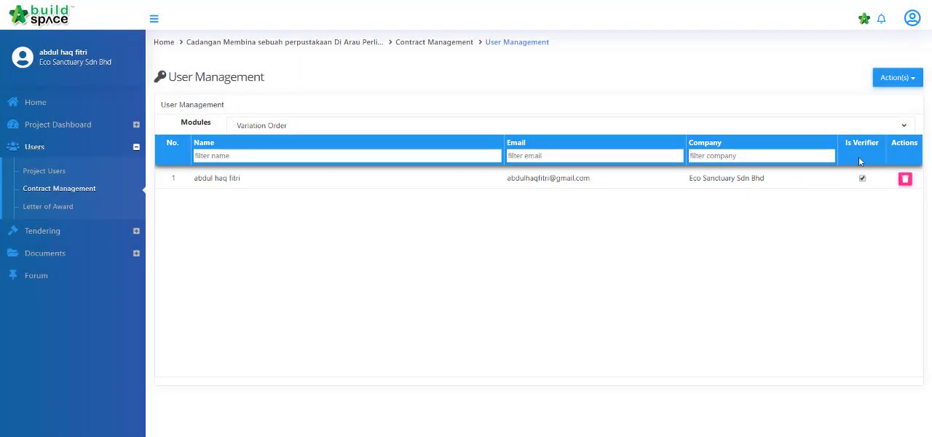
# Step: Assign the signed-in user as the Variation Order verifier and return to User Management
pyautogui.click(897, 77)
pyautogui.click(843, 119)
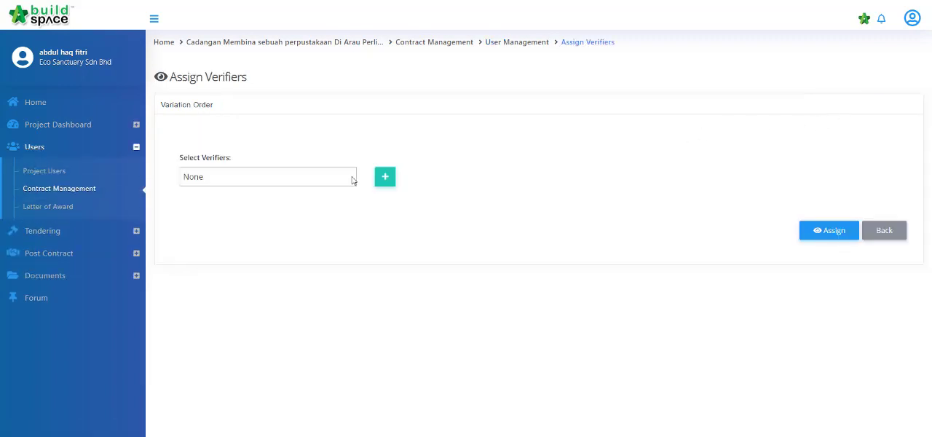
pyautogui.click(352, 180)
pyautogui.click(277, 203)
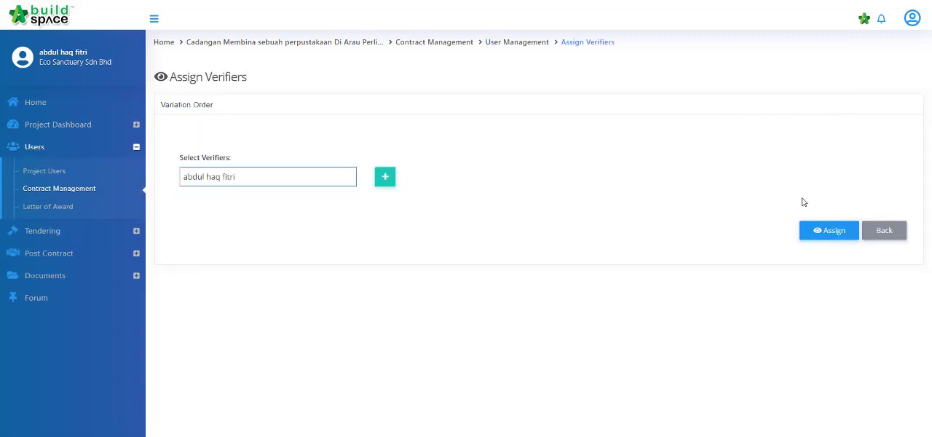
pyautogui.click(837, 234)
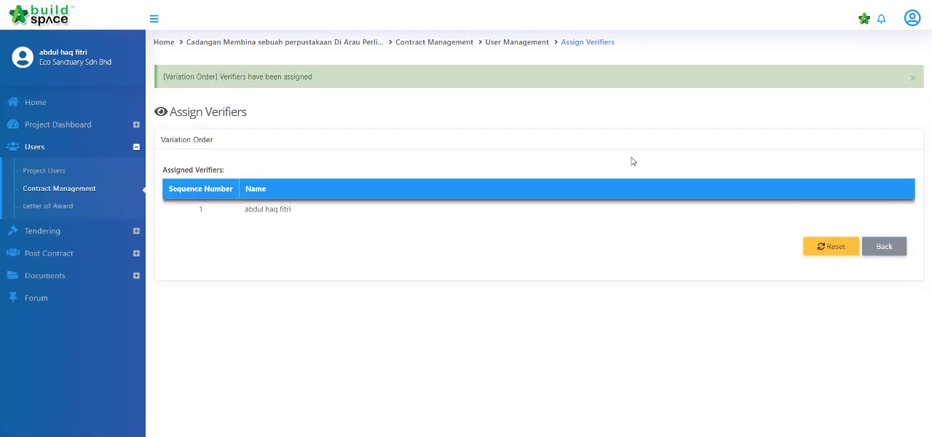
pyautogui.hotkey('alt', 'Left')
pyautogui.hotkey('alt', 'Left')
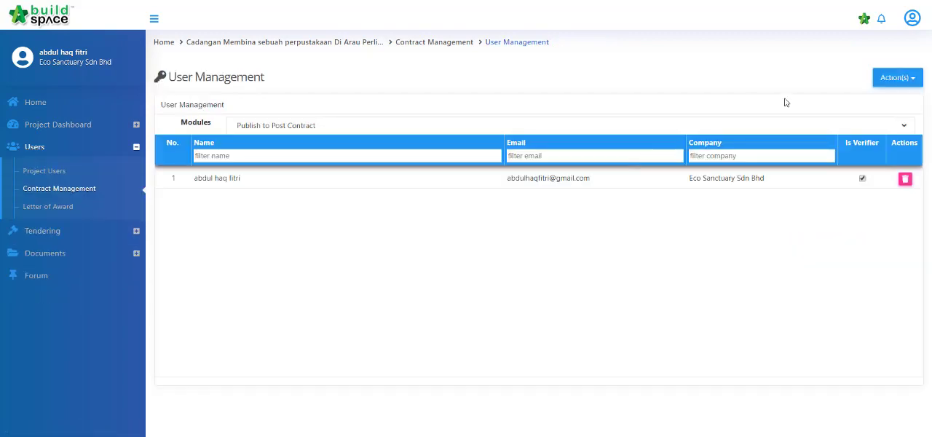
# Step: Switch to the Material On Site module and assign the signed-in Eco Sanctuary Sdn Bhd user to it
pyautogui.click(788, 128)
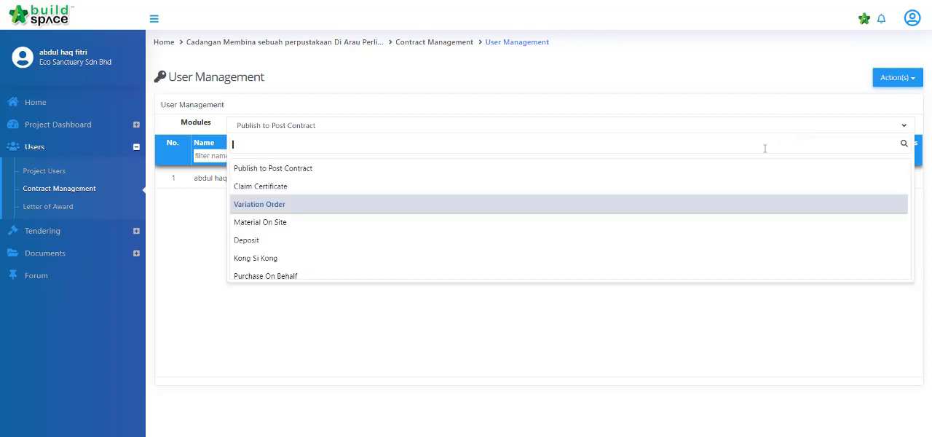
pyautogui.click(652, 227)
pyautogui.click(895, 80)
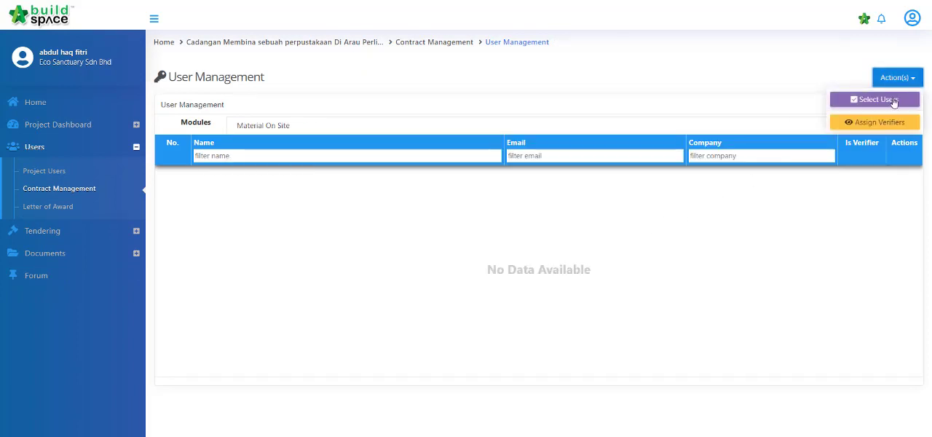
pyautogui.click(890, 101)
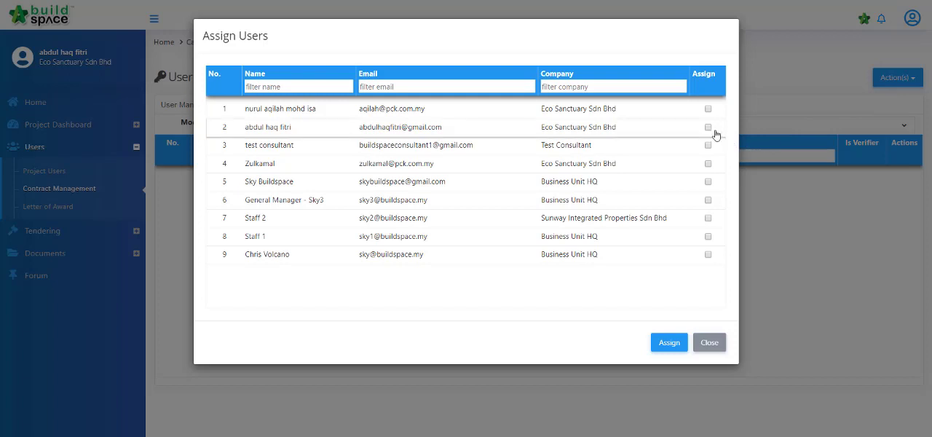
pyautogui.click(669, 343)
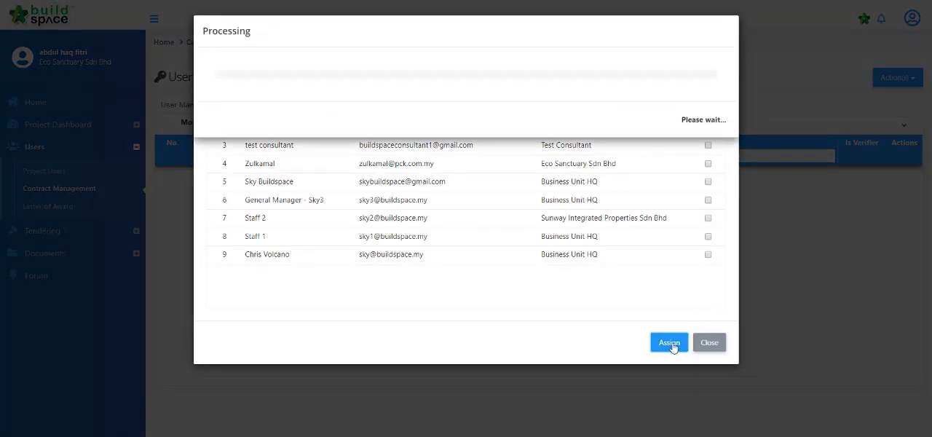
# Step: Assign the signed-in user as the verifier for the Material On Site module
pyautogui.click(894, 77)
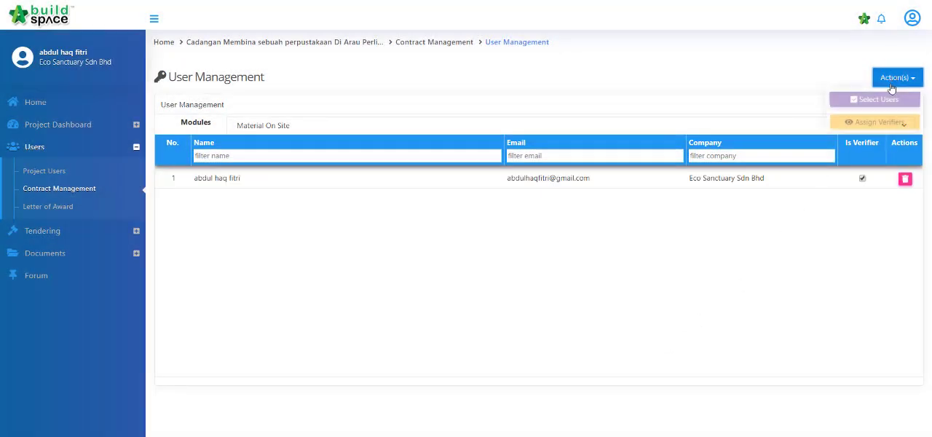
pyautogui.click(886, 124)
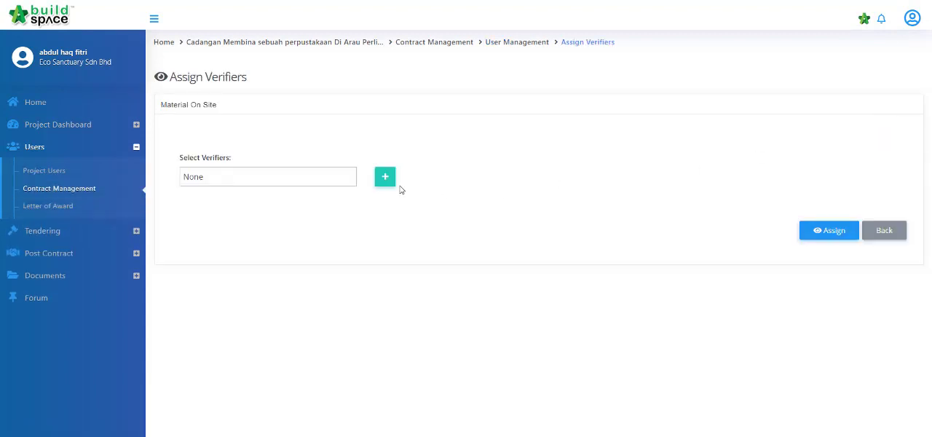
pyautogui.click(326, 182)
pyautogui.click(327, 204)
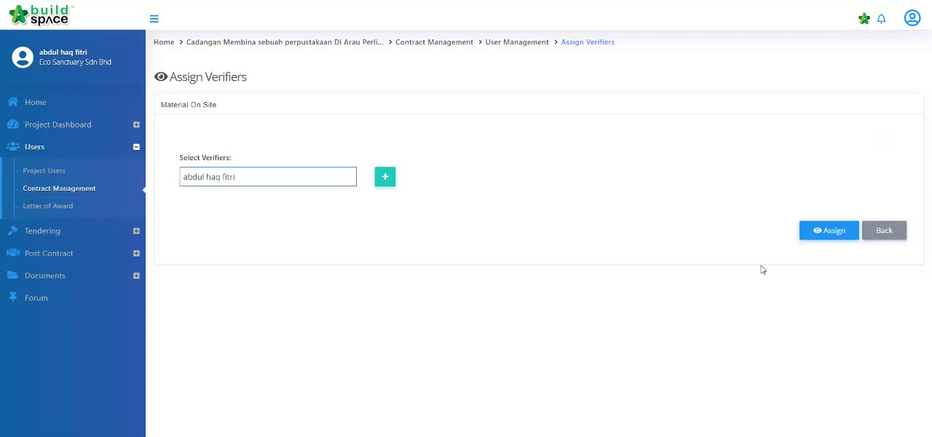
pyautogui.click(834, 235)
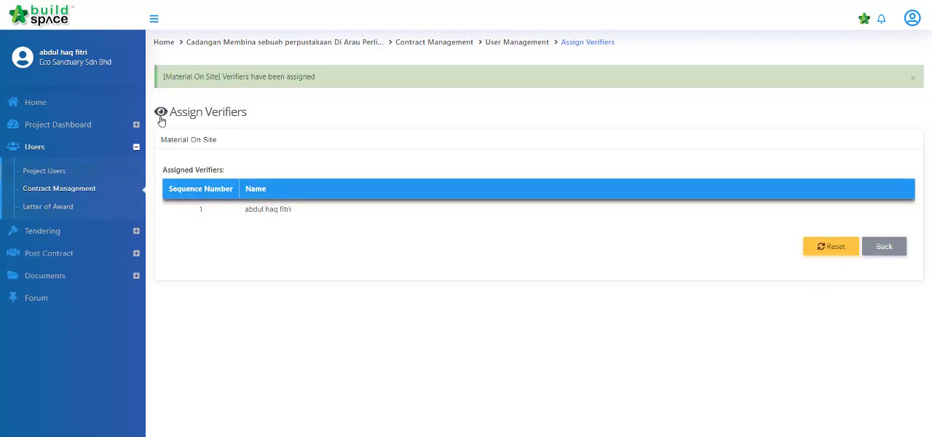
# Step: Select Buildspace Contractor 3 in the library project's tenderer settings and return to the tendering breakdown
pyautogui.click(32, 125)
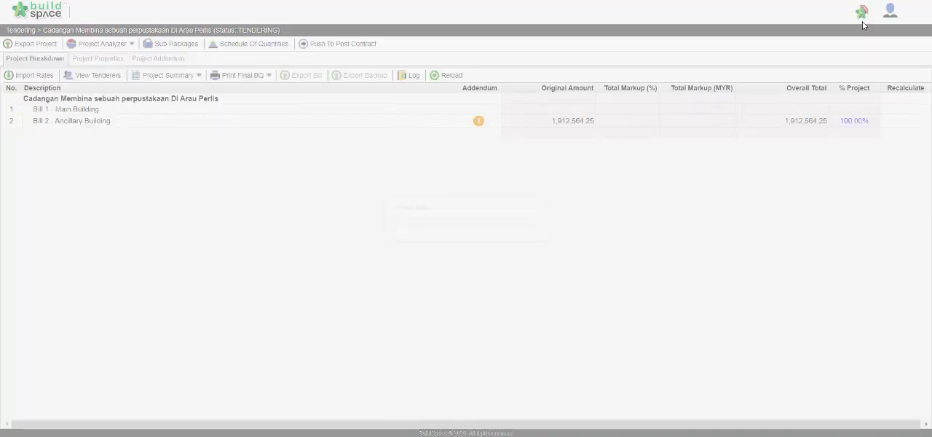
pyautogui.click(94, 76)
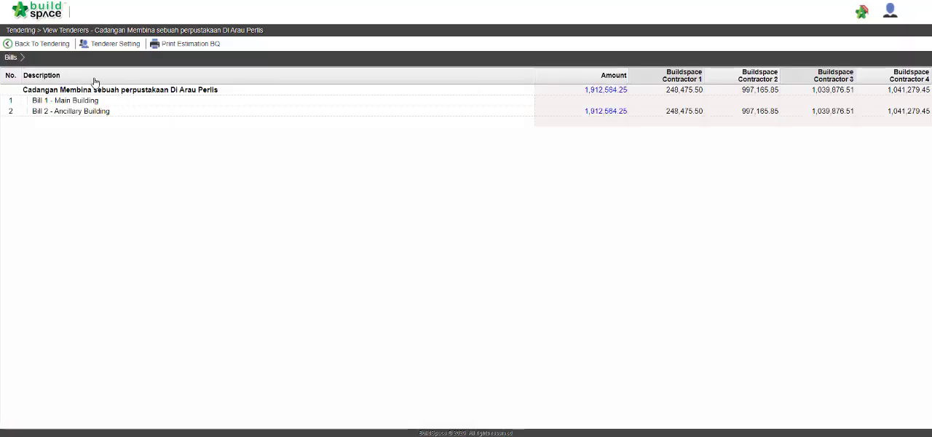
pyautogui.click(122, 44)
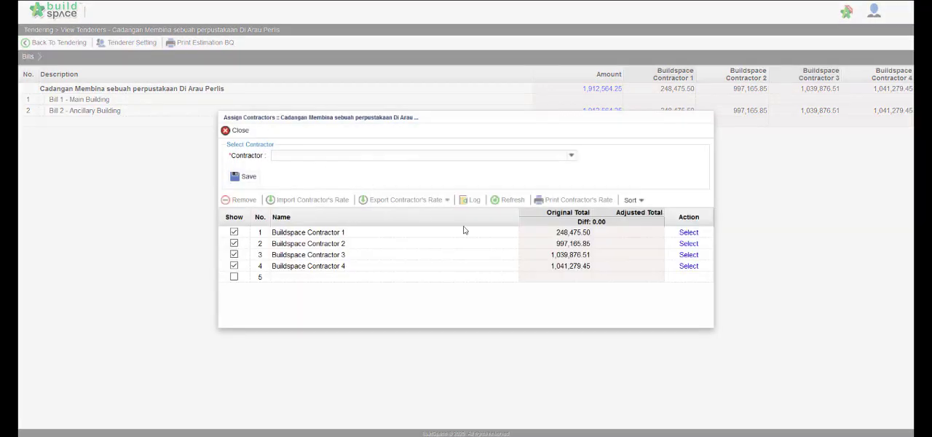
pyautogui.click(689, 255)
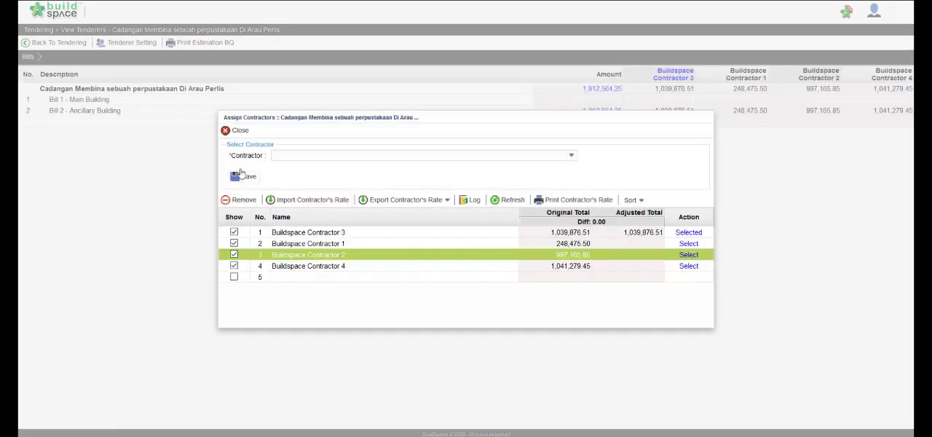
pyautogui.click(239, 132)
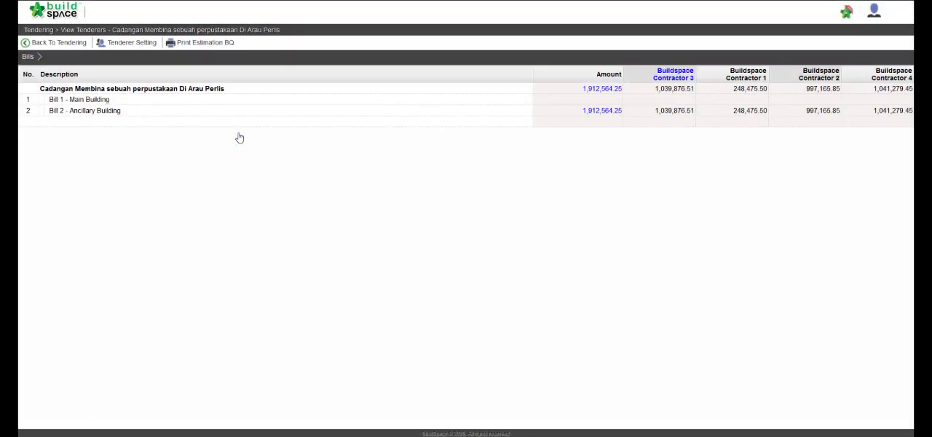
pyautogui.click(79, 42)
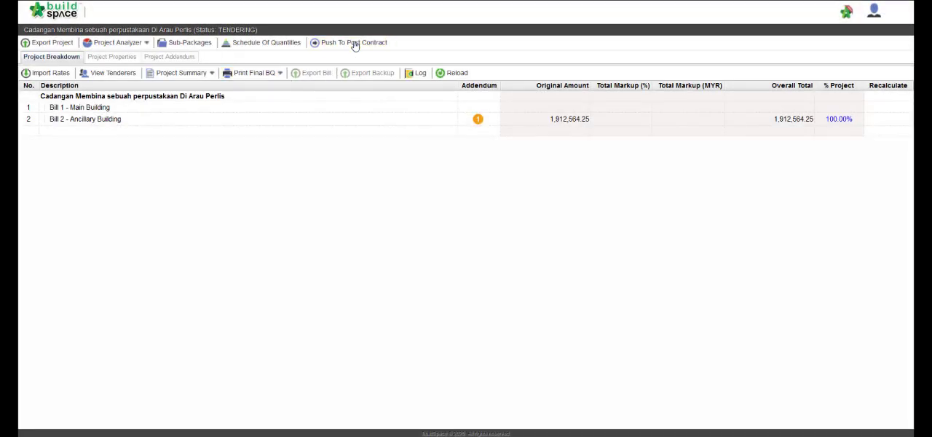
# Step: Push the project to post contract, publishing with the selected contractor rates and with not listed items
pyautogui.click(355, 45)
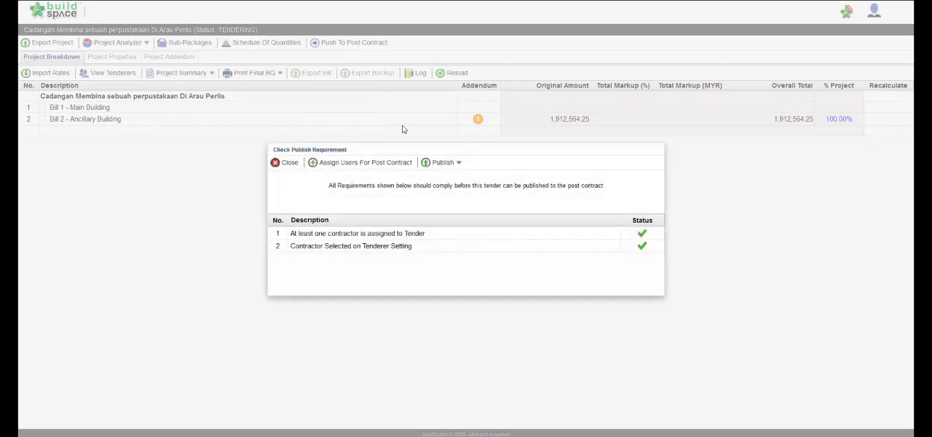
pyautogui.click(442, 162)
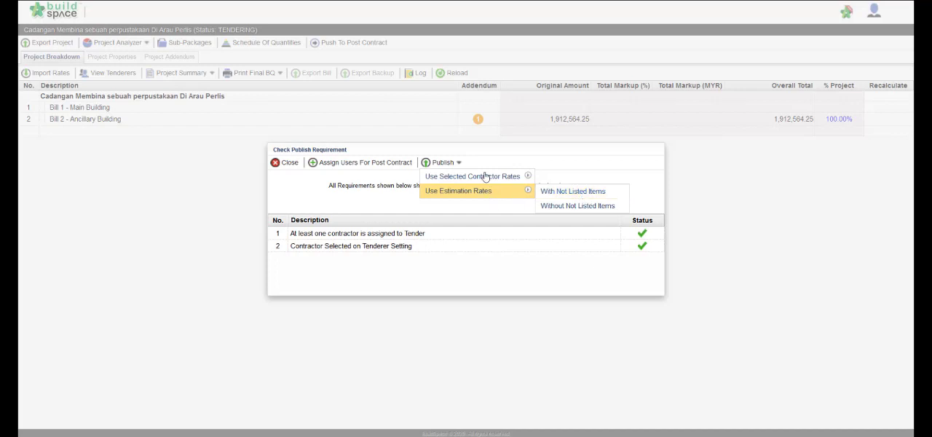
pyautogui.moveTo(503, 178)
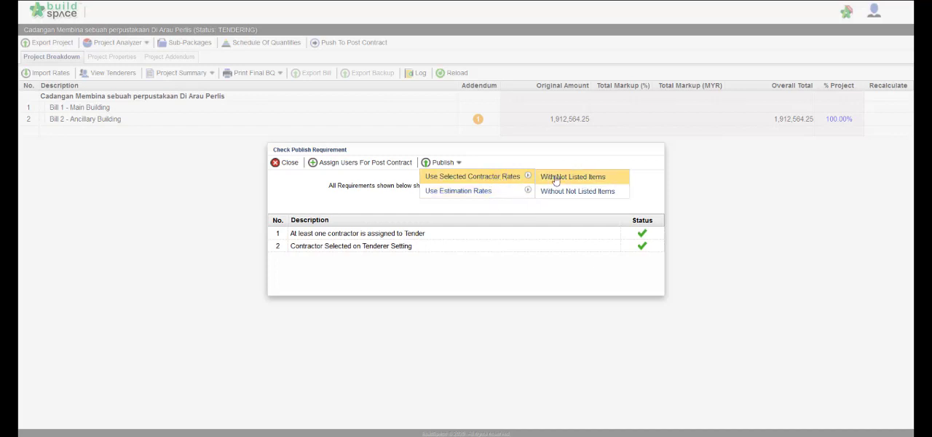
pyautogui.click(594, 182)
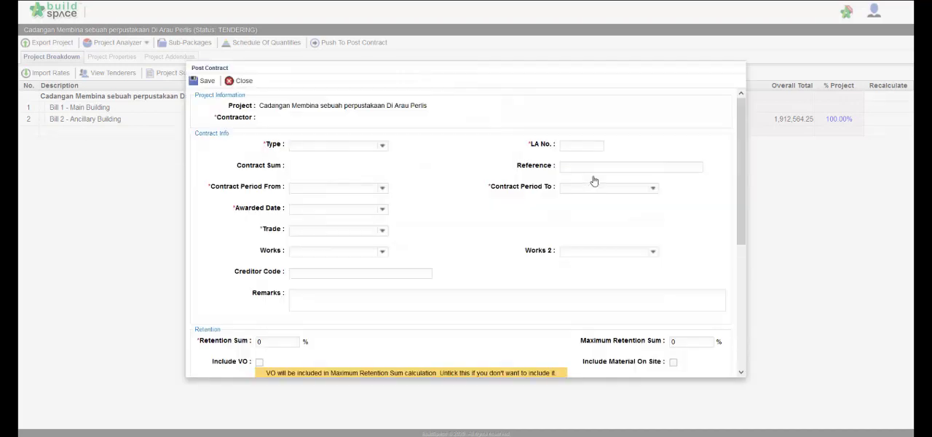
# Step: Set the contract period start to 6/1/2020 and the awarded date to 5/22/2020
pyautogui.click(381, 189)
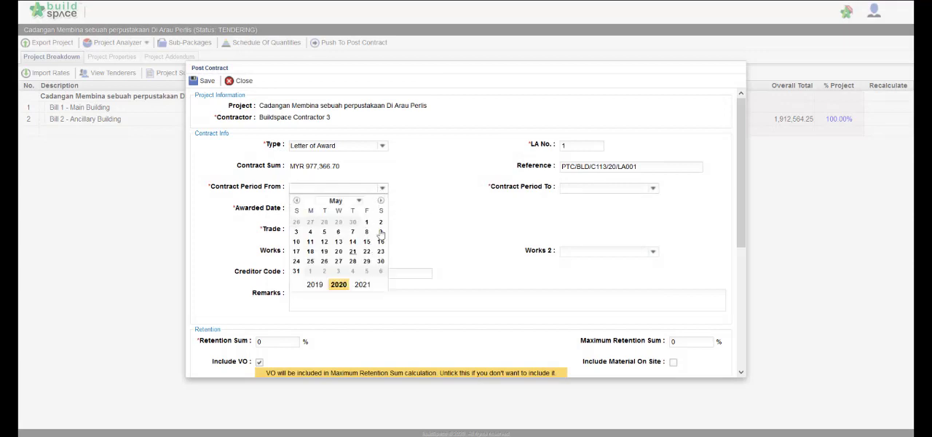
pyautogui.click(380, 201)
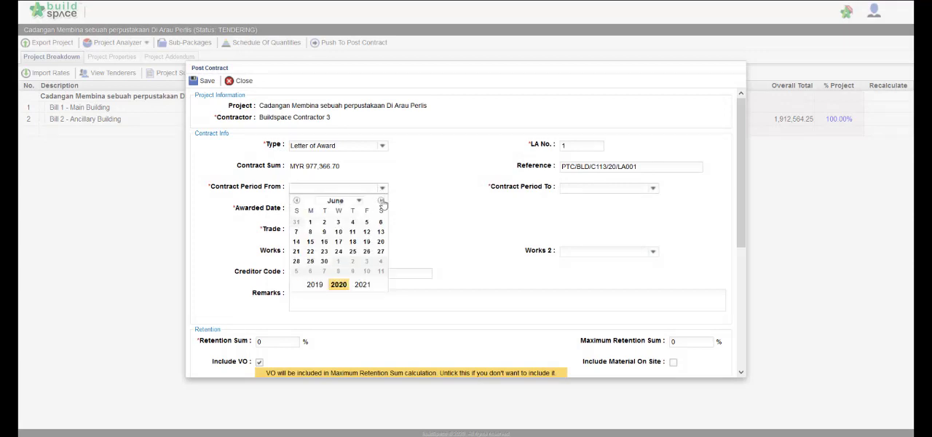
pyautogui.click(309, 222)
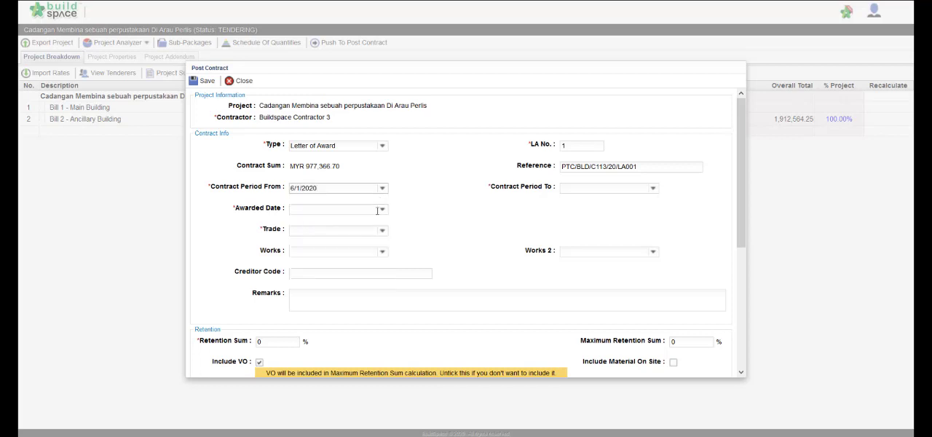
pyautogui.click(381, 211)
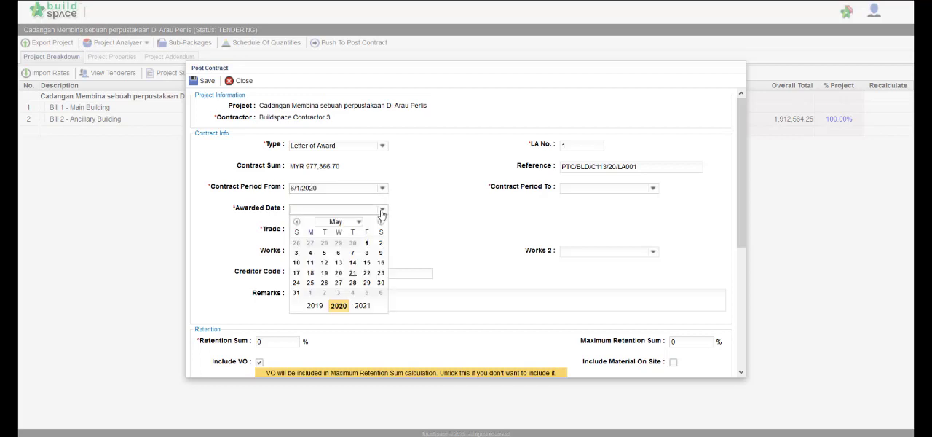
pyautogui.click(367, 275)
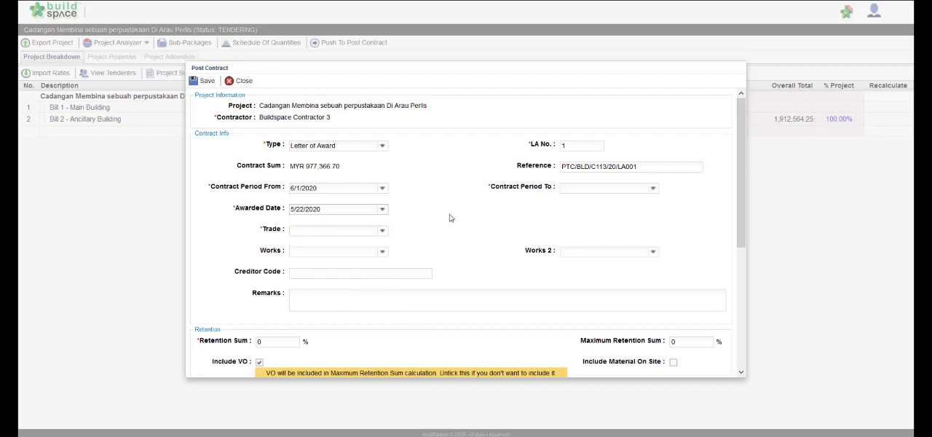
# Step: Set the contract period end to 8/31/2020 and choose Main Contractor as the trade
pyautogui.click(653, 191)
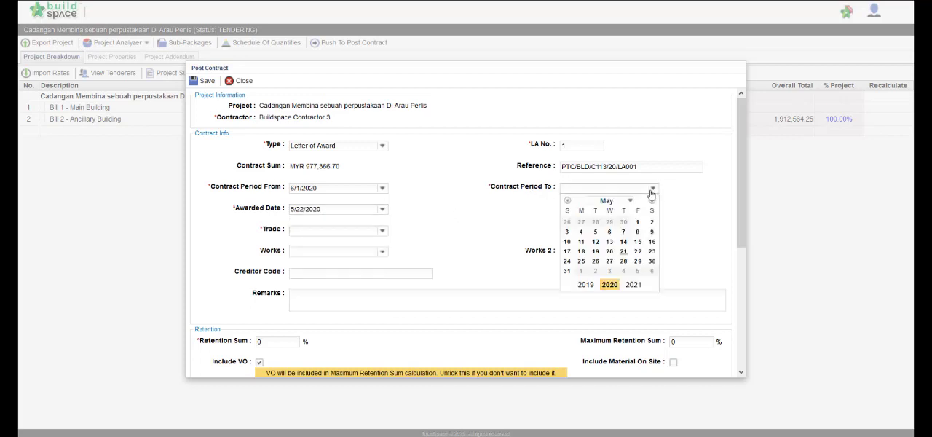
pyautogui.click(651, 201)
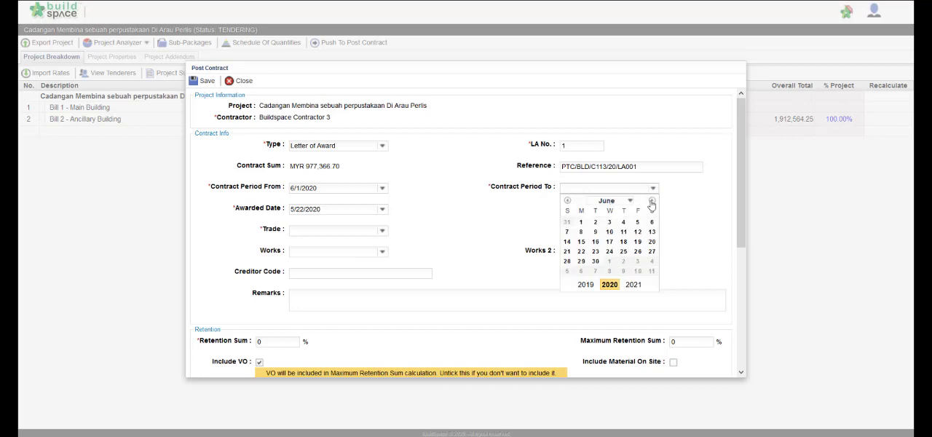
pyautogui.click(651, 202)
pyautogui.click(652, 202)
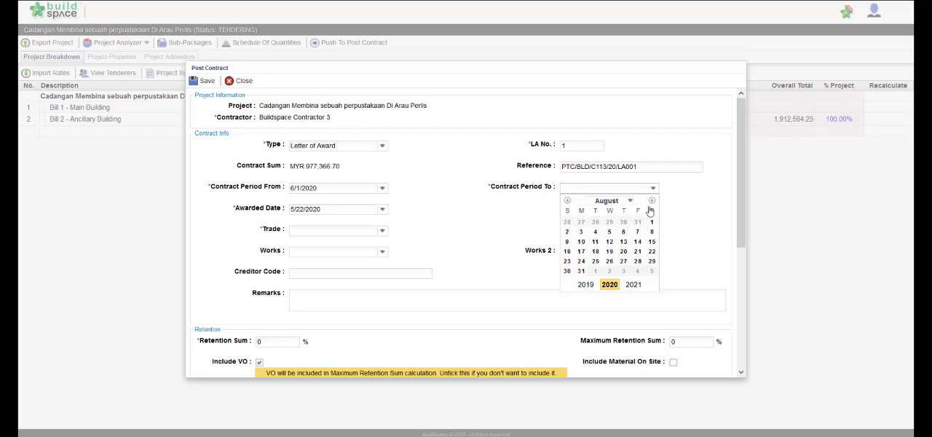
pyautogui.click(580, 272)
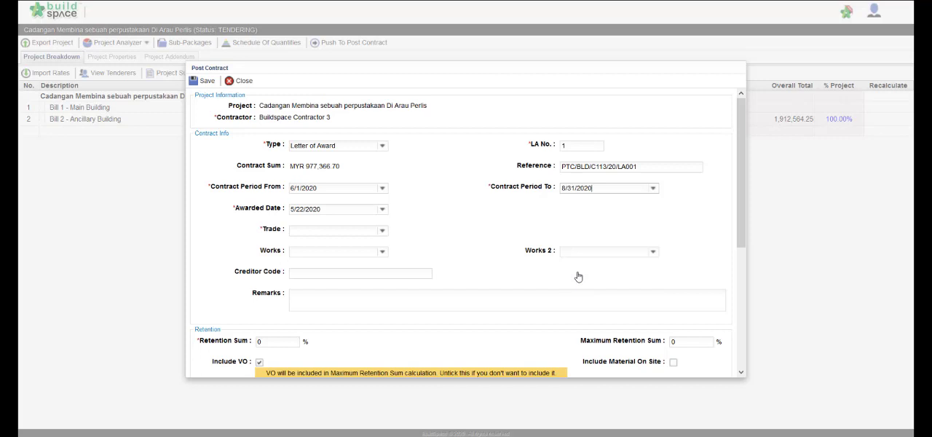
pyautogui.click(382, 231)
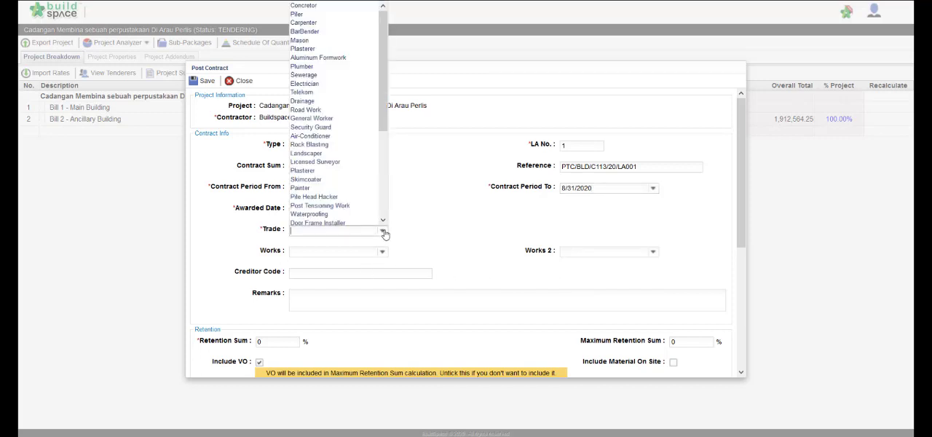
pyautogui.scroll(-5, 340, 207)
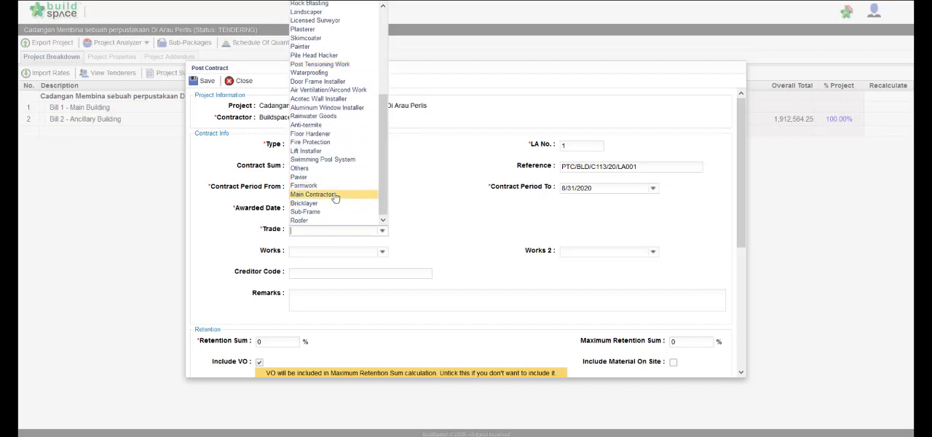
pyautogui.click(335, 195)
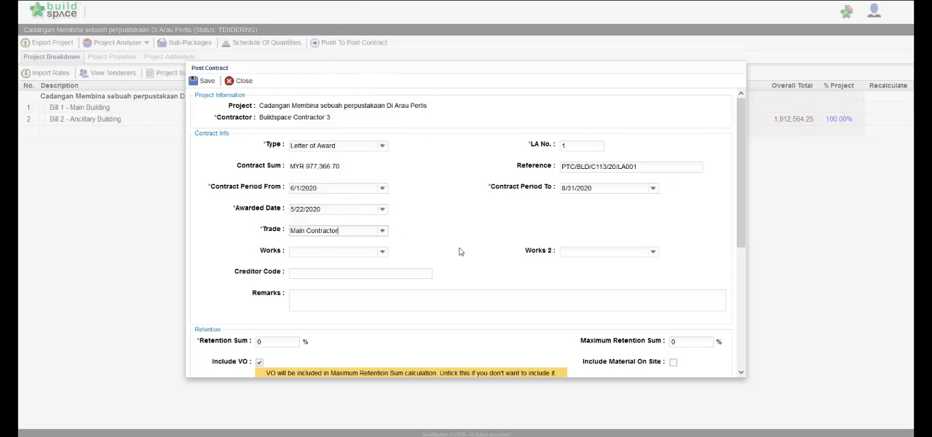
# Step: Set the retention sum to 10% and the maximum retention sum to 5%
pyautogui.scroll(-3, 460, 251)
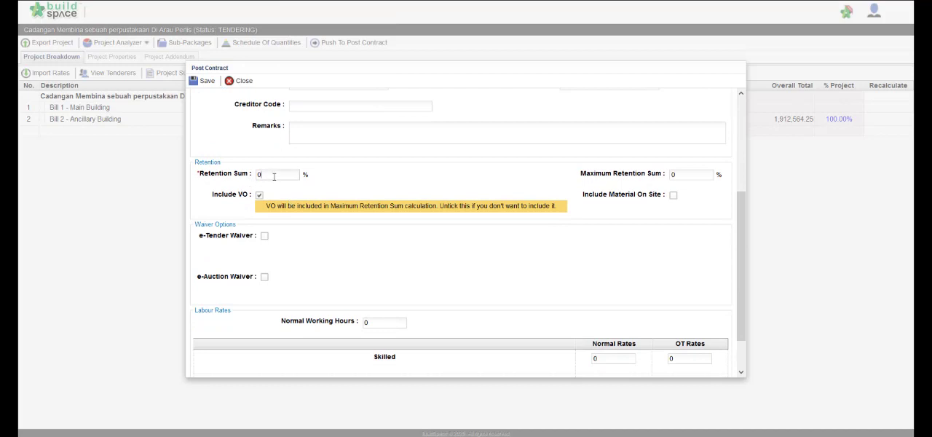
pyautogui.write('10')
pyautogui.click(687, 173)
pyautogui.press('BackSpace')
pyautogui.press('BackSpace')
pyautogui.write('5')
# Step: Set the normal working hours to 8 under labour rates and save the post contract information
pyautogui.scroll(-3, 509, 243)
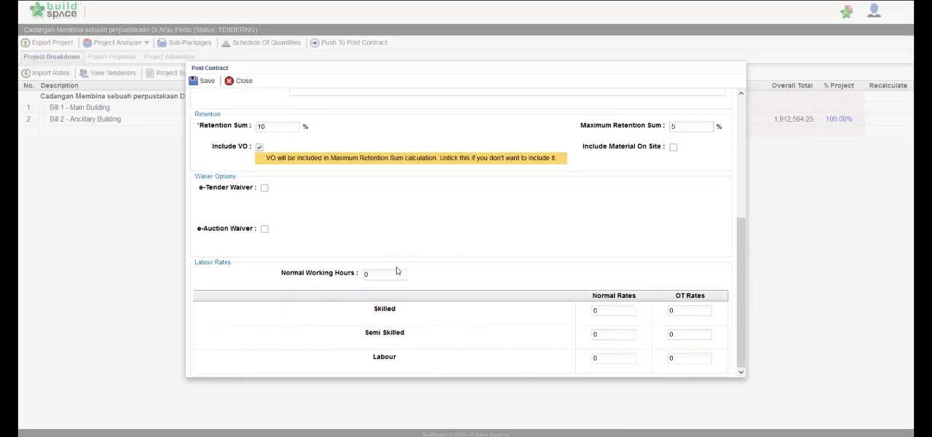
pyautogui.click(393, 273)
pyautogui.write('8')
pyautogui.scroll(5, 393, 273)
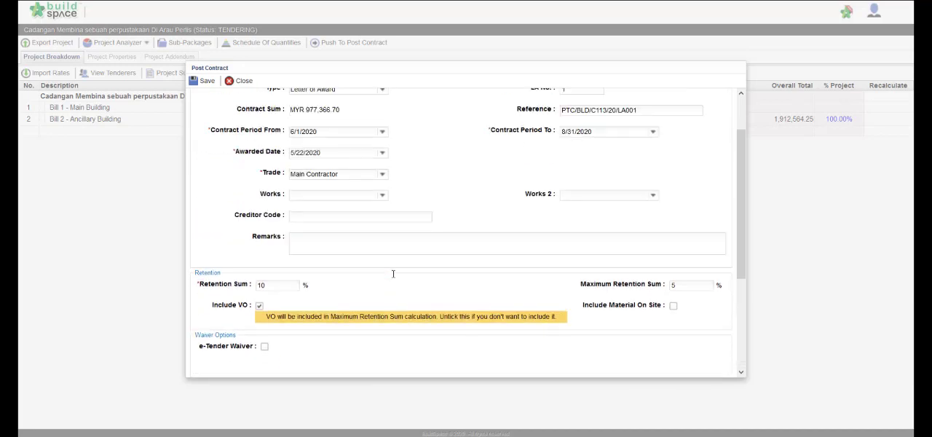
pyautogui.click(198, 85)
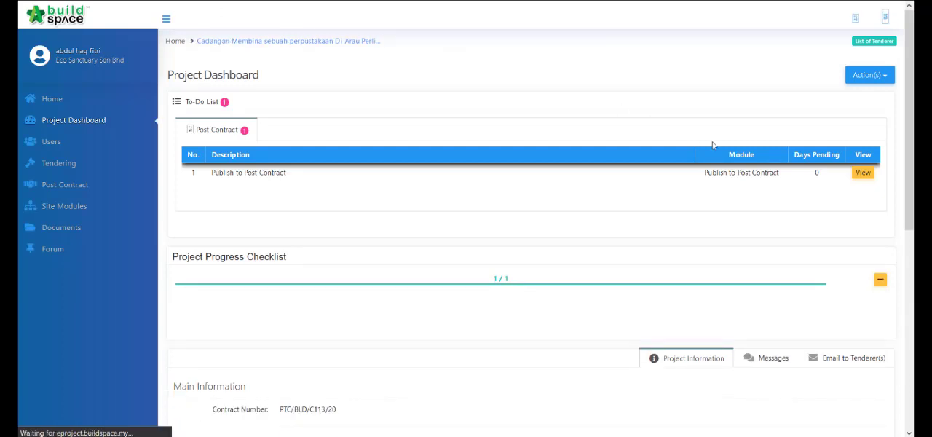
# Step: Inspect the pending Publish to Post Contract request and approve it without remarks
pyautogui.click(859, 177)
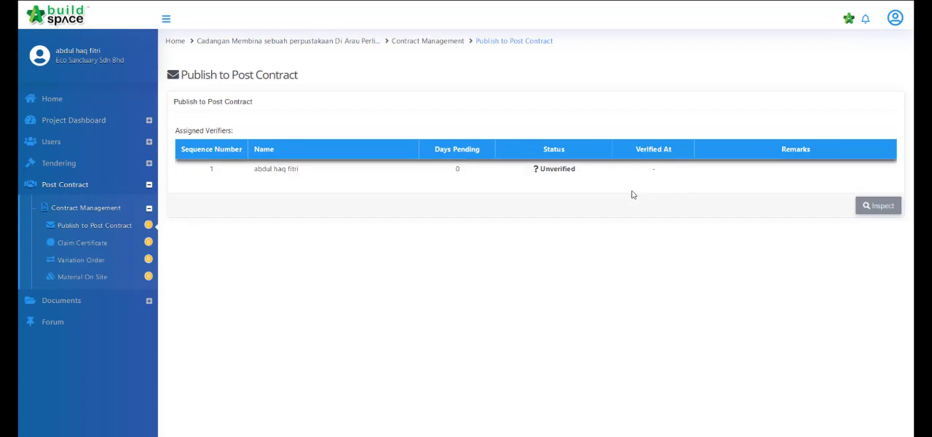
pyautogui.click(869, 211)
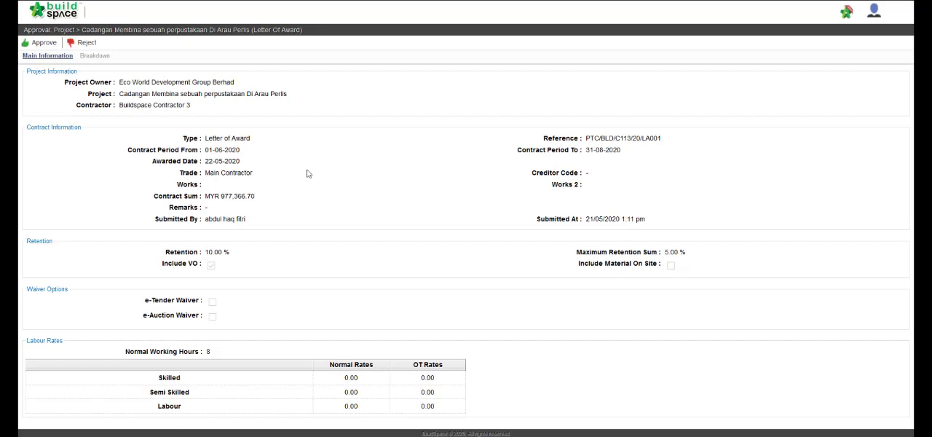
pyautogui.click(45, 44)
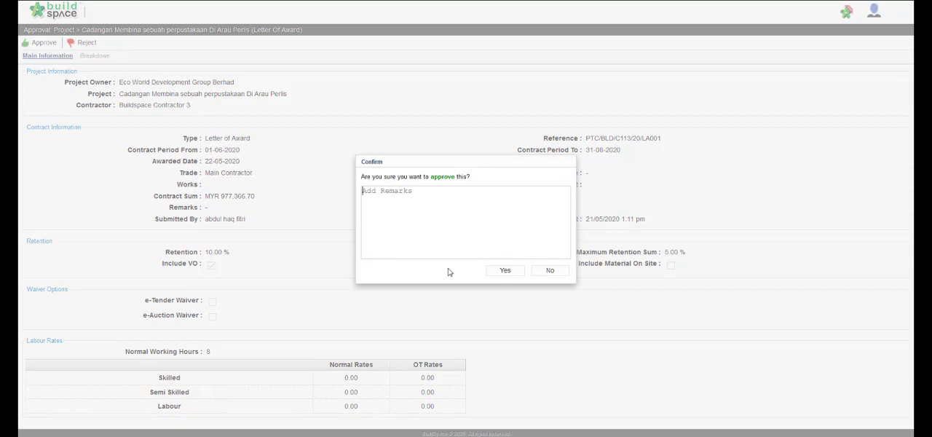
pyautogui.click(517, 273)
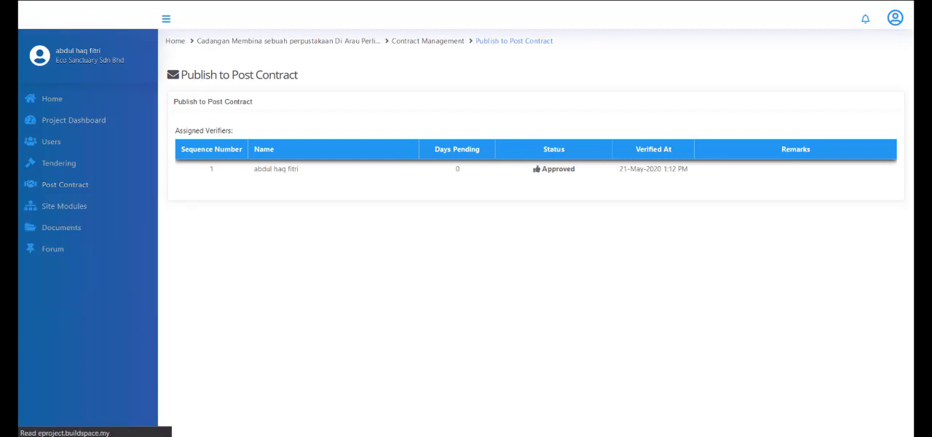
# Step: Open the project's post contract breakdown from its dashboard and view the Unit 1 elements of Bill 2 - Ancillary Building
pyautogui.click(81, 126)
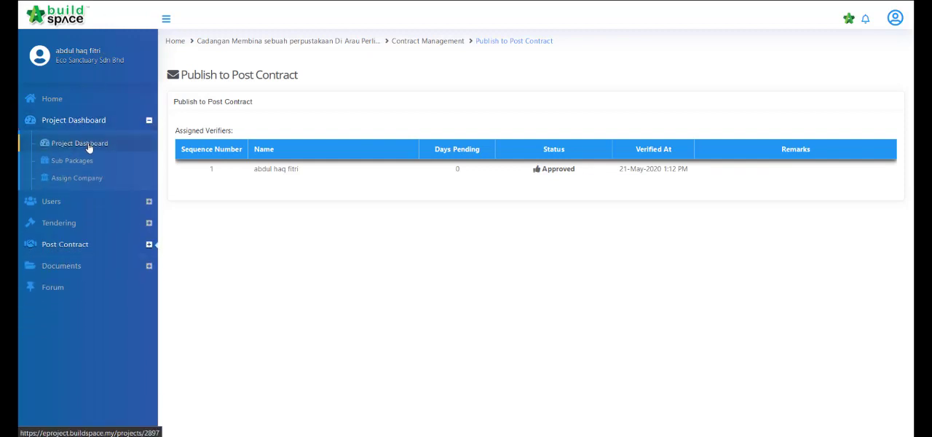
pyautogui.click(89, 146)
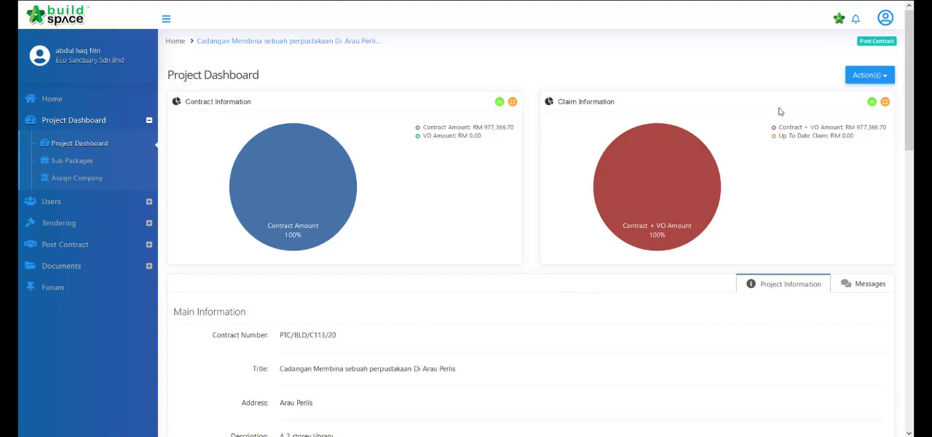
pyautogui.click(840, 19)
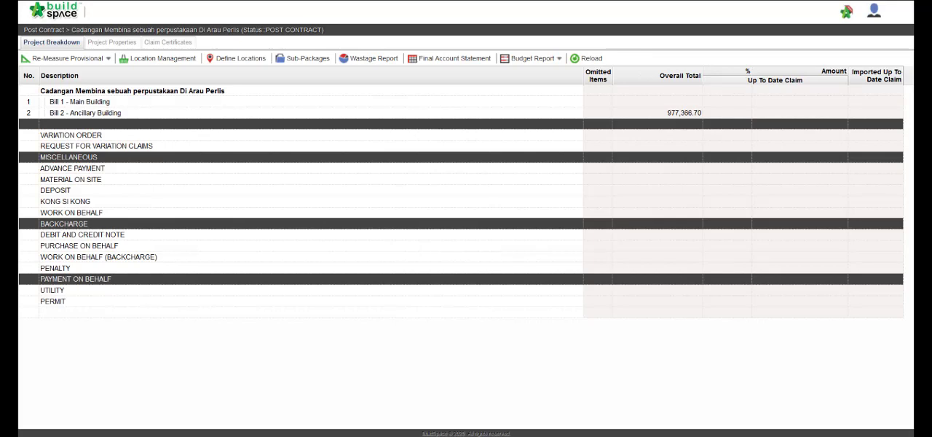
pyautogui.doubleClick(380, 114)
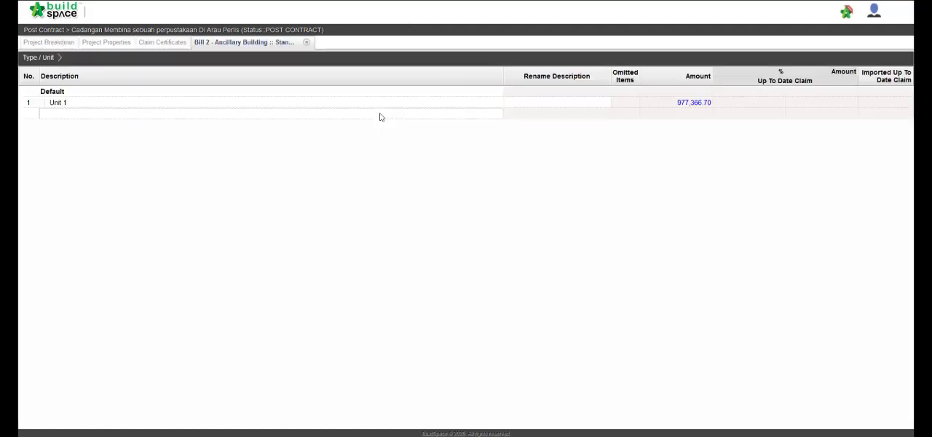
pyautogui.doubleClick(381, 109)
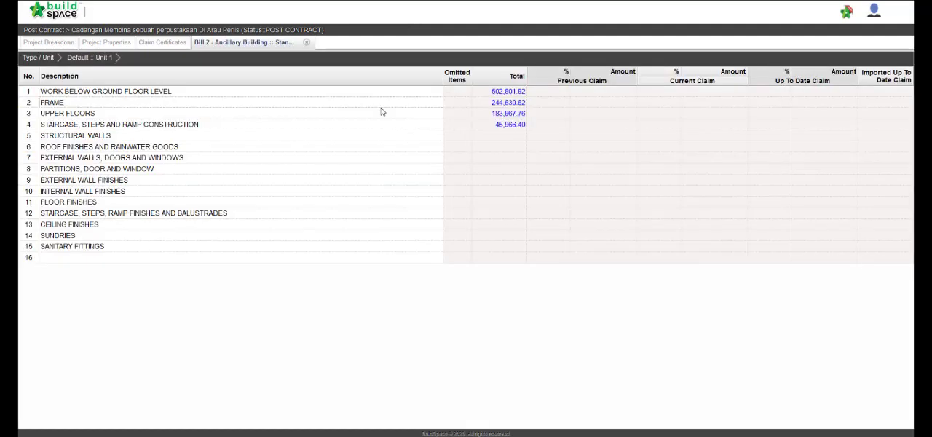
# Step: Open the FRAME element of Unit 1 and review its item quantities, rates and claim columns
pyautogui.doubleClick(380, 106)
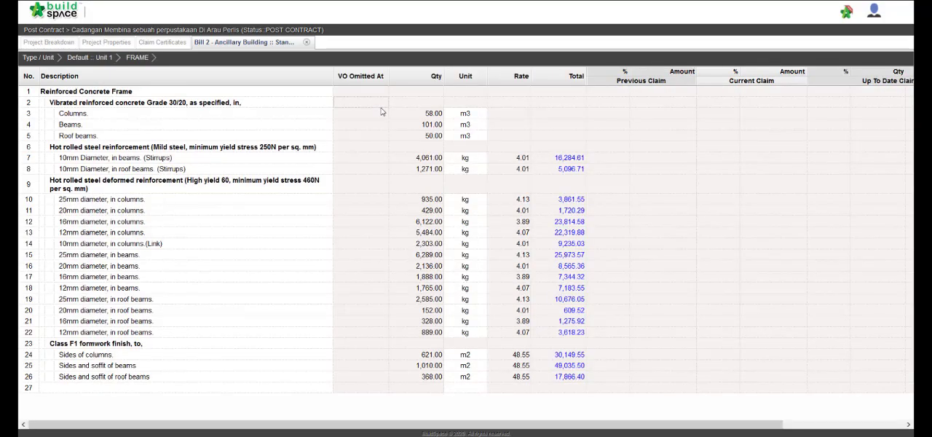
pyautogui.hscroll(3, 429, 215)
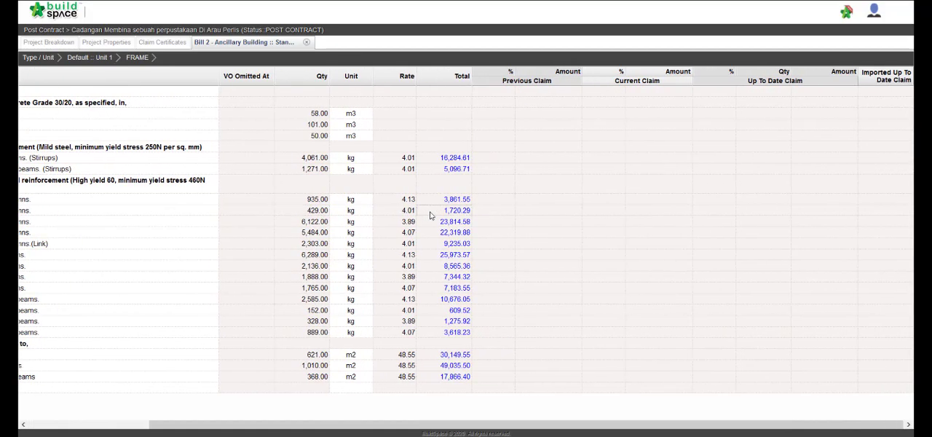
pyautogui.hscroll(-3, 429, 216)
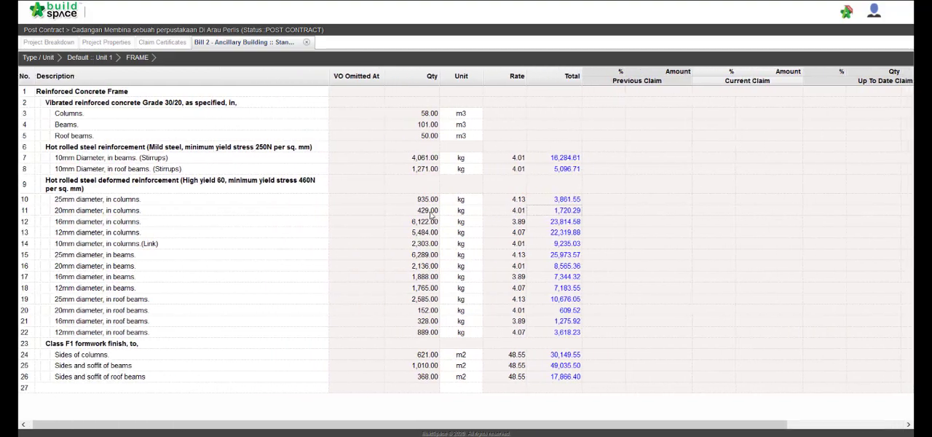
# Step: Activate a new claim certificate for the project, enter Staff A as its preparer and save it
pyautogui.click(172, 45)
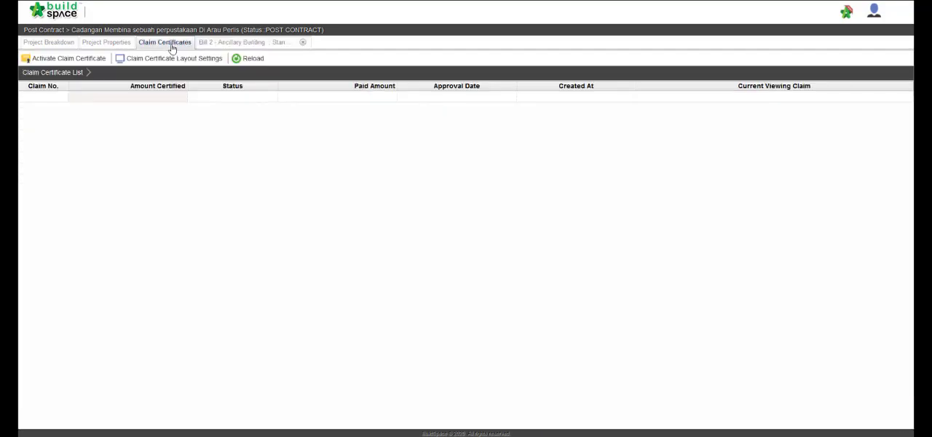
pyautogui.click(96, 61)
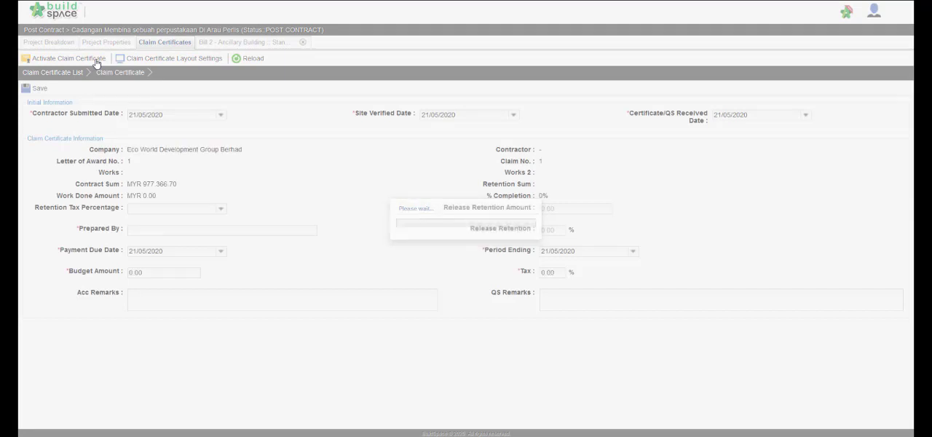
pyautogui.click(168, 230)
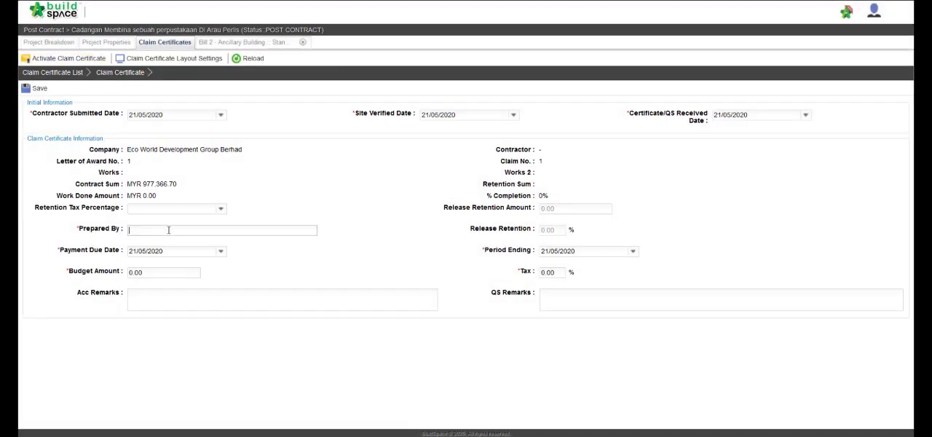
pyautogui.write('Staff A')
pyautogui.click(31, 93)
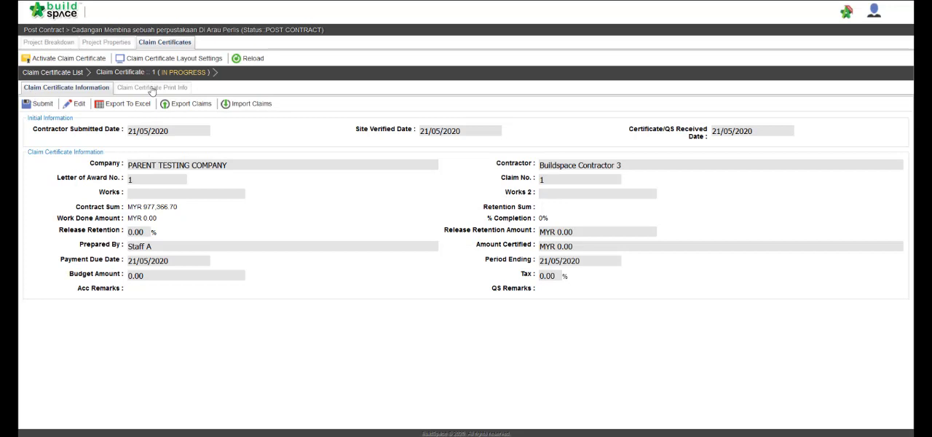
# Step: Return to the project breakdown and open the FRAME items under Unit 1 of Bill 2 - Ancillary Building
pyautogui.click(64, 43)
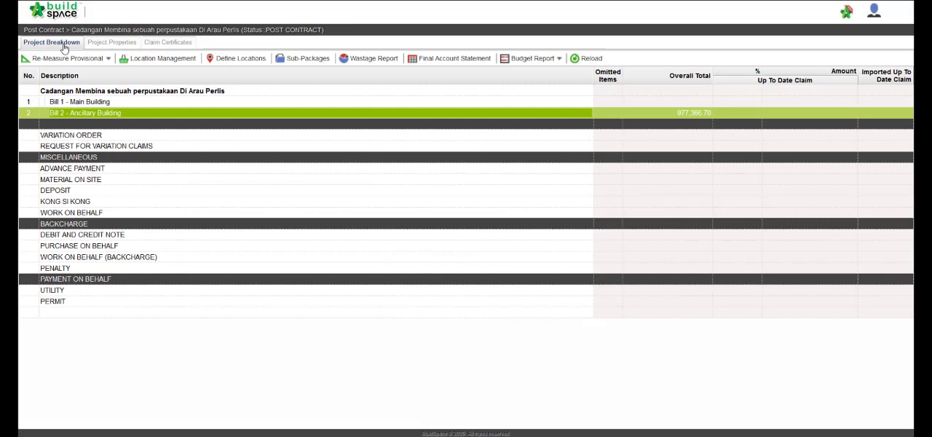
pyautogui.doubleClick(96, 113)
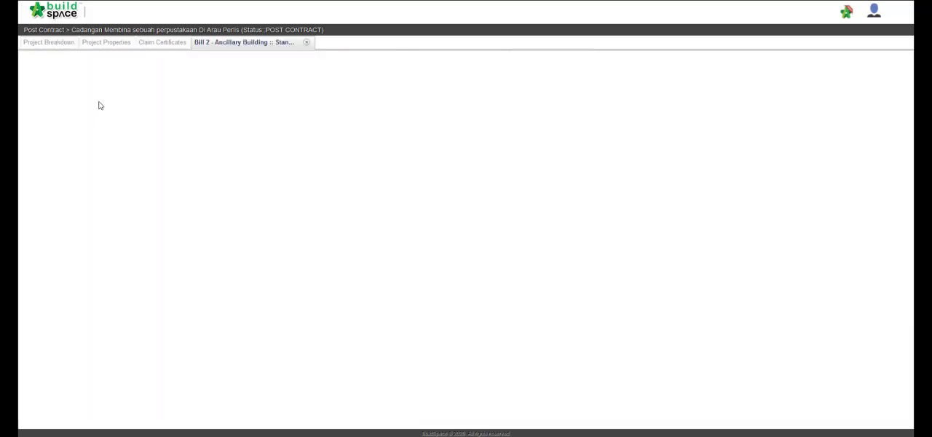
pyautogui.doubleClick(96, 104)
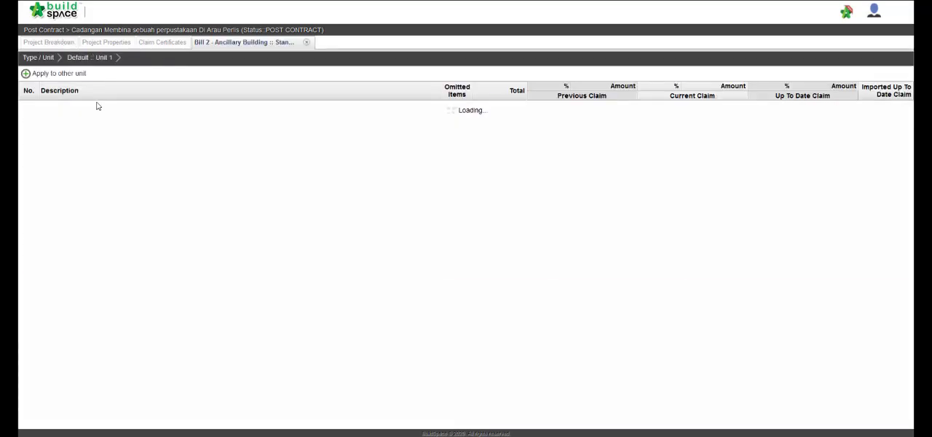
pyautogui.click(95, 118)
pyautogui.doubleClick(96, 119)
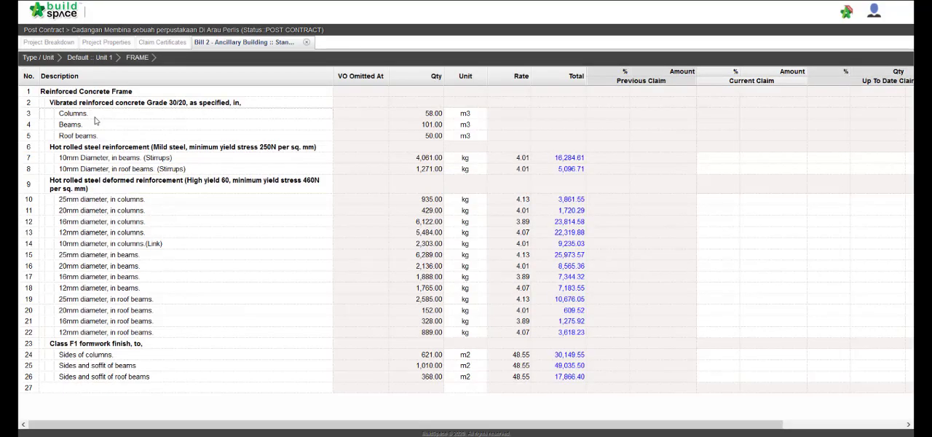
pyautogui.hscroll(3, 553, 191)
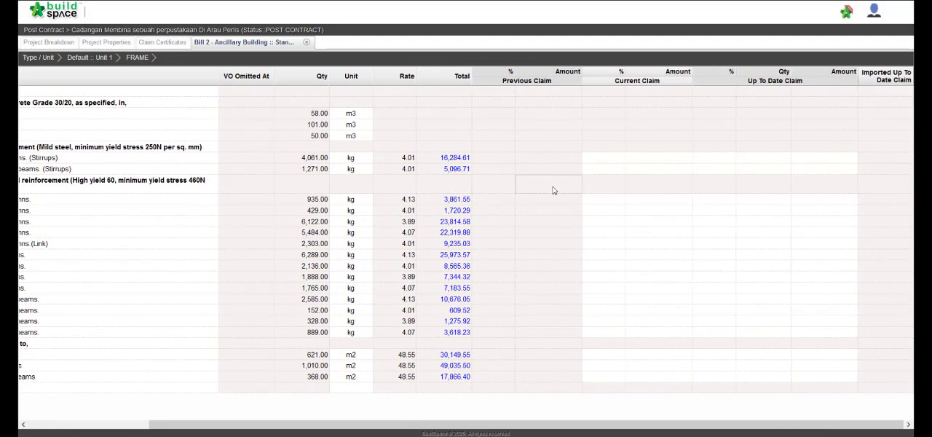
pyautogui.hscroll(-3, 595, 171)
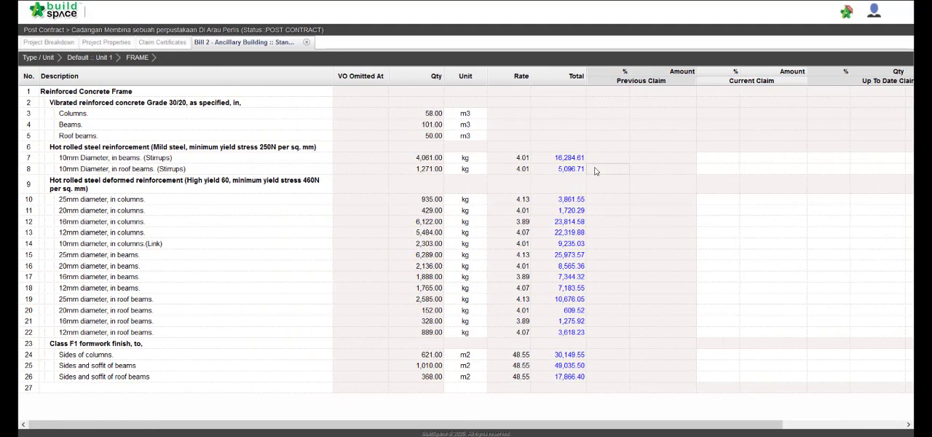
# Step: Set the current claim to 50% for the 10mm diameter stirrups in beams and in roof beams
pyautogui.click(711, 161)
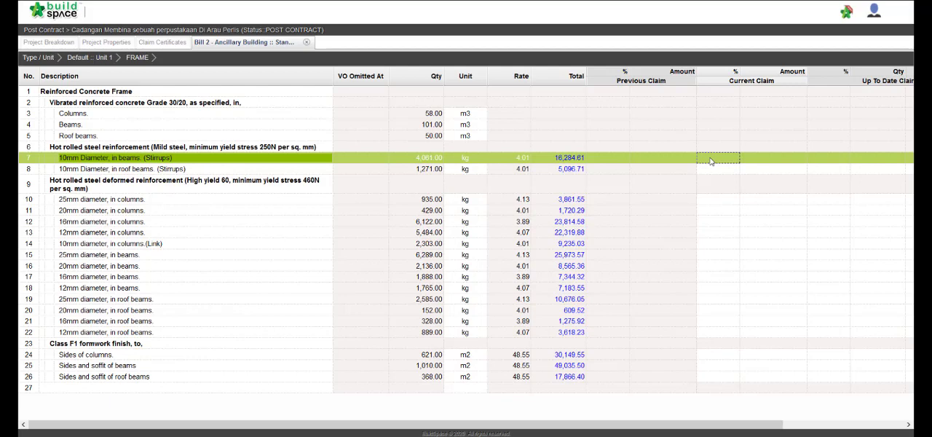
pyautogui.click(711, 162)
pyautogui.write('50')
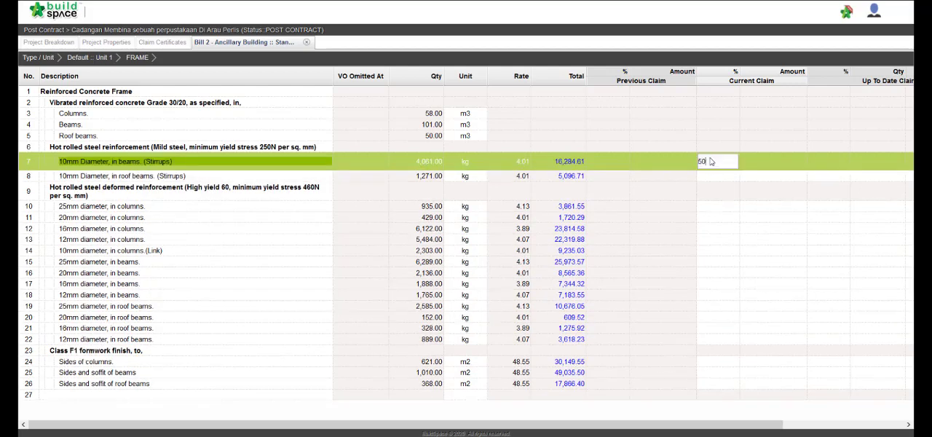
pyautogui.press('Return')
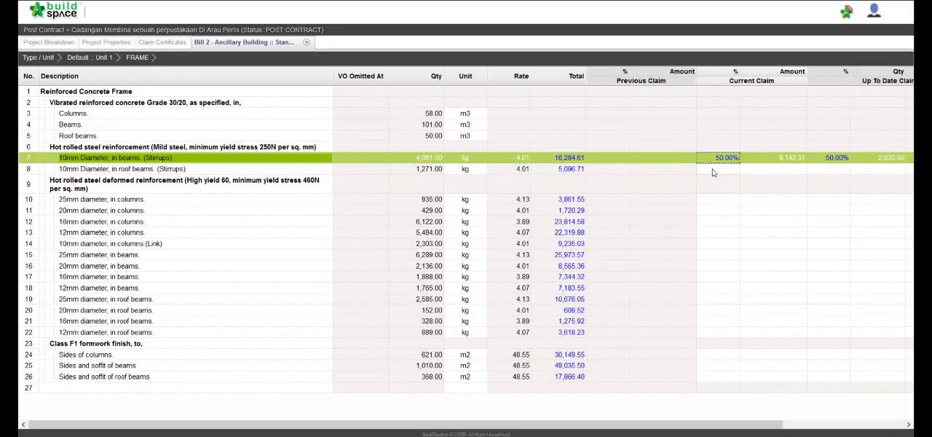
pyautogui.click(713, 169)
pyautogui.click(712, 170)
pyautogui.write('50')
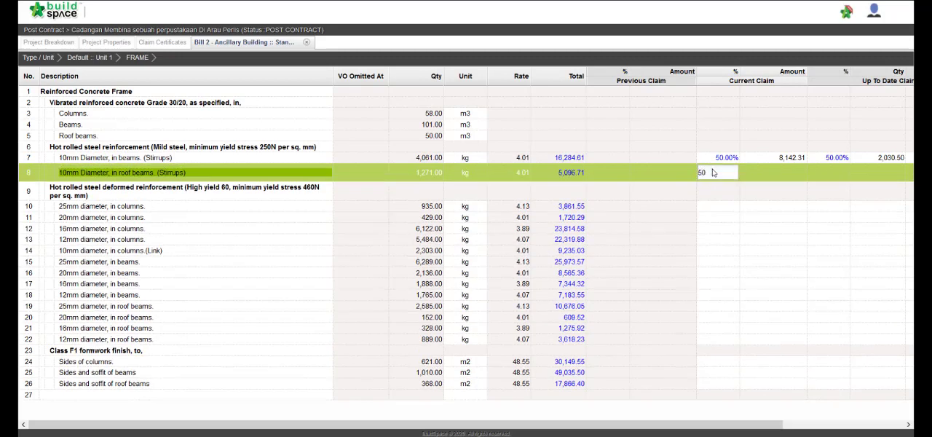
pyautogui.press('Return')
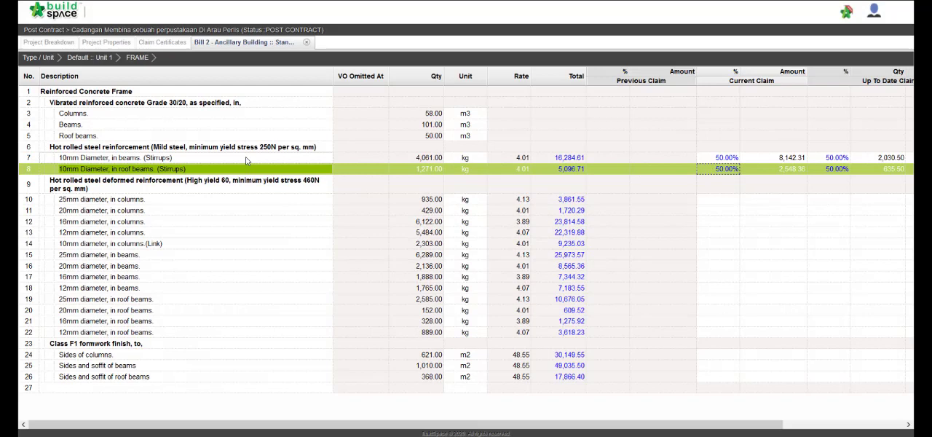
# Step: Set the current claim amount to 1000 for the 25mm diameter reinforcement in columns
pyautogui.click(775, 200)
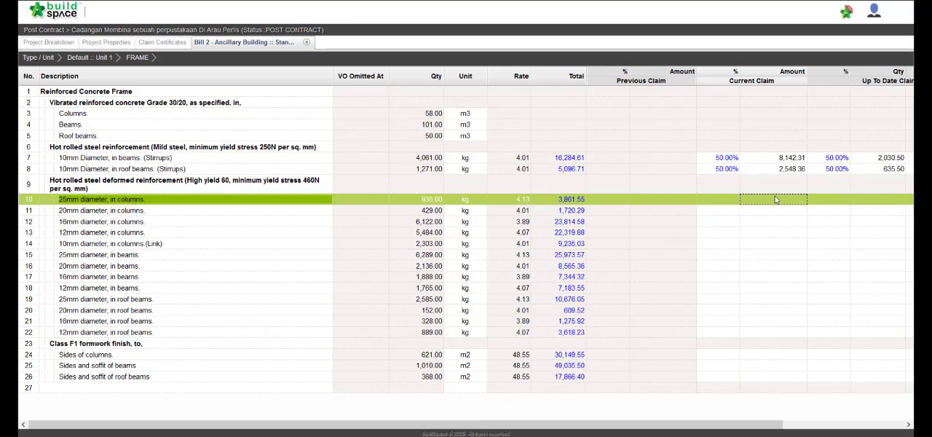
pyautogui.click(775, 201)
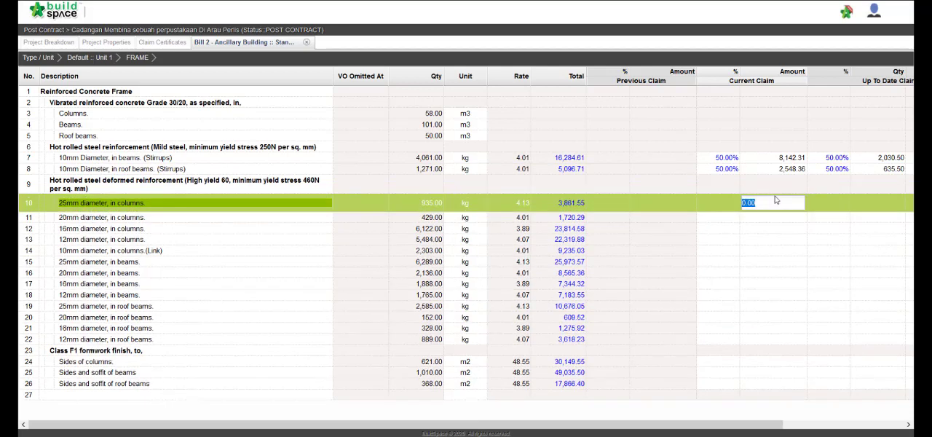
pyautogui.write('1000')
pyautogui.press('Return')
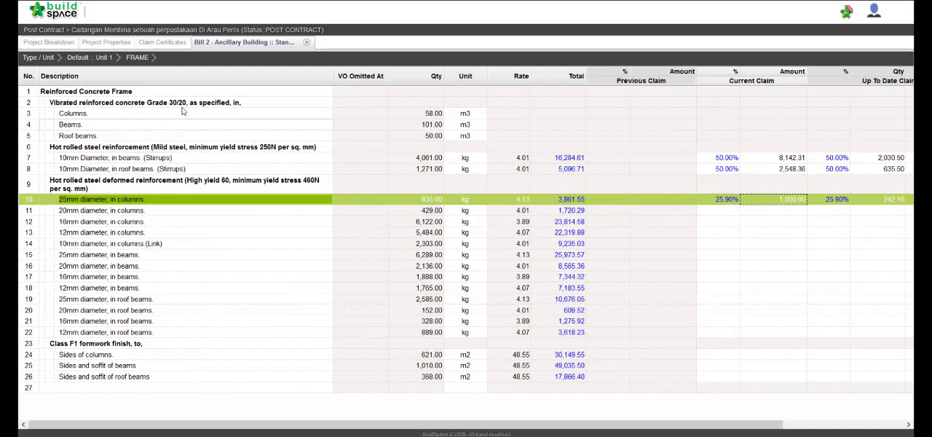
# Step: Go back to the claim certificate list and refresh it to check the certified amount of claim 1
pyautogui.click(145, 45)
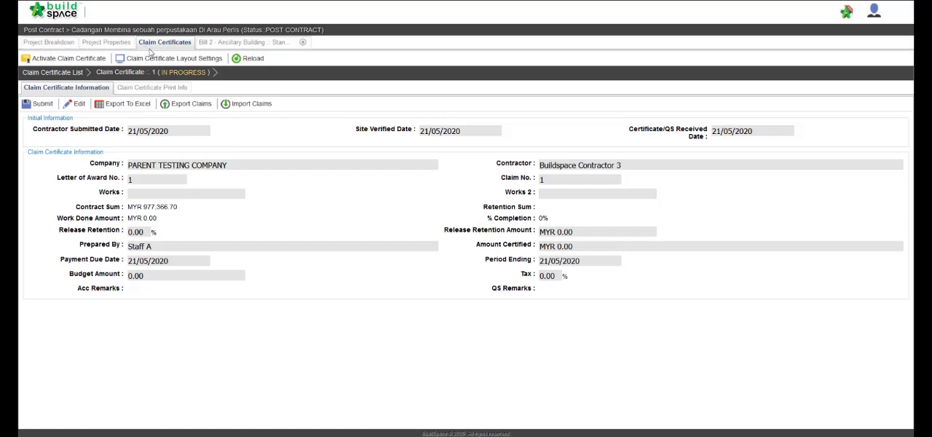
pyautogui.click(50, 73)
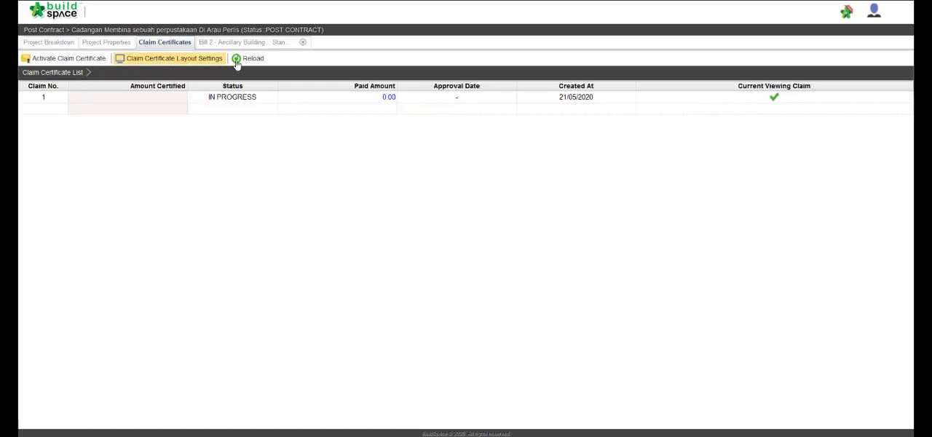
pyautogui.click(247, 60)
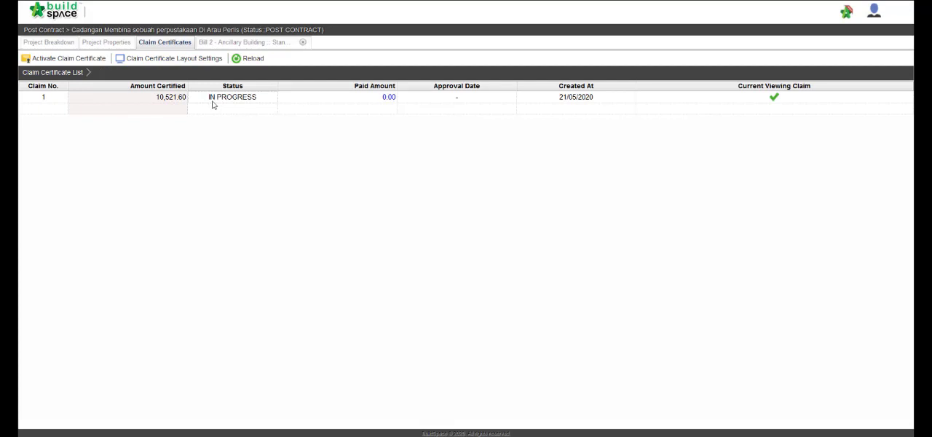
# Step: Open the variation orders from the project breakdown and add an entry described as "Variation Order 1"
pyautogui.click(62, 43)
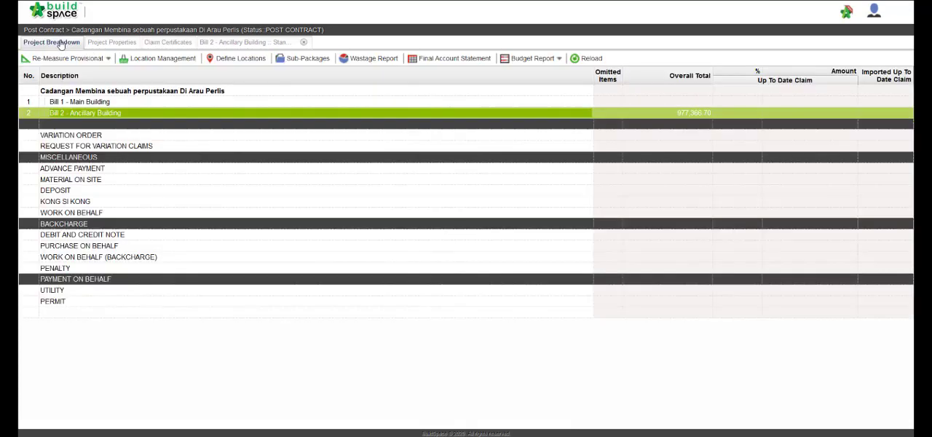
pyautogui.doubleClick(87, 136)
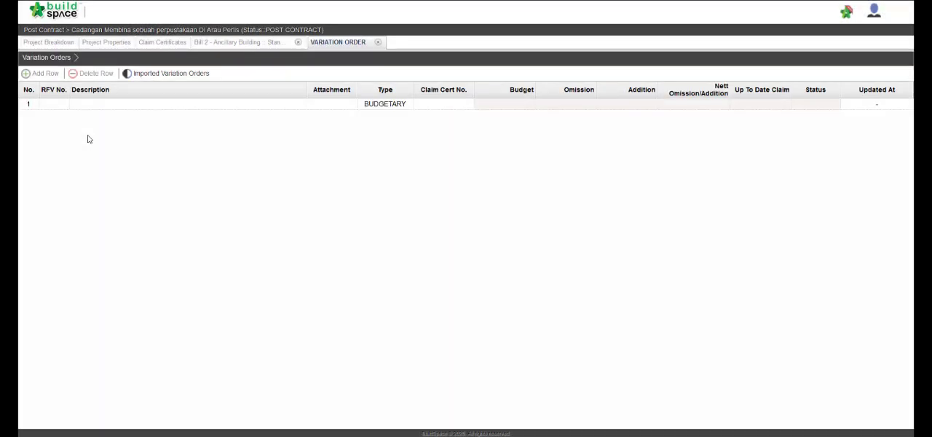
pyautogui.click(113, 107)
pyautogui.doubleClick(113, 108)
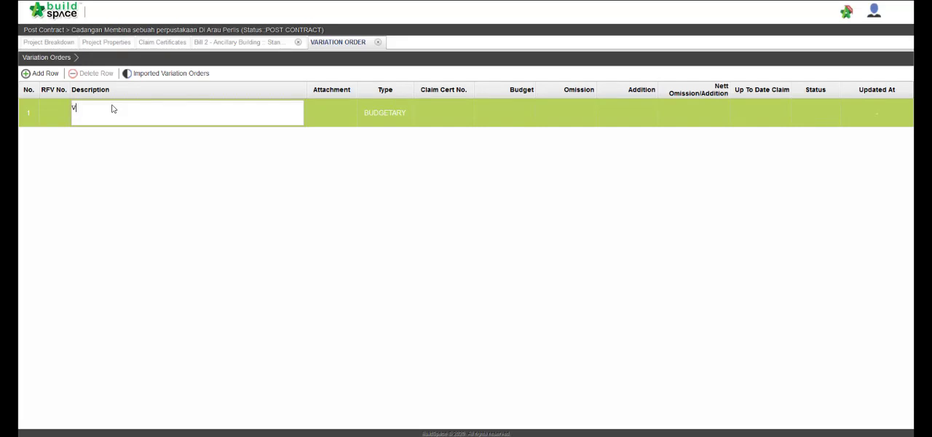
pyautogui.write('Variation Order 1')
pyautogui.press('Return')
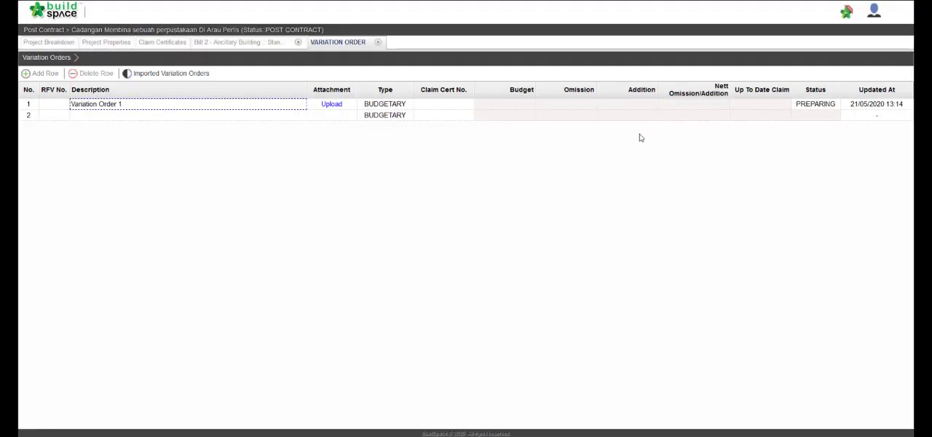
# Step: Open Variation Order 1 and start omitting from bills, going to the FRAME element of Unit 1 in Bill 2 - Ancillary Building
pyautogui.doubleClick(236, 107)
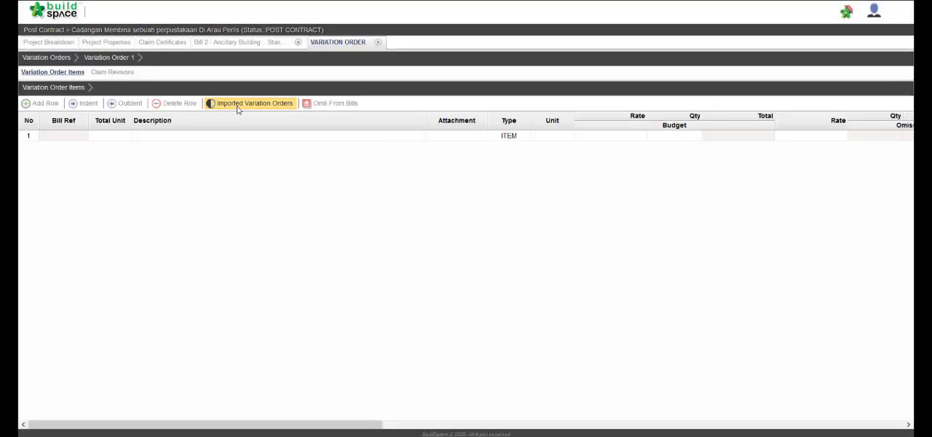
pyautogui.click(235, 138)
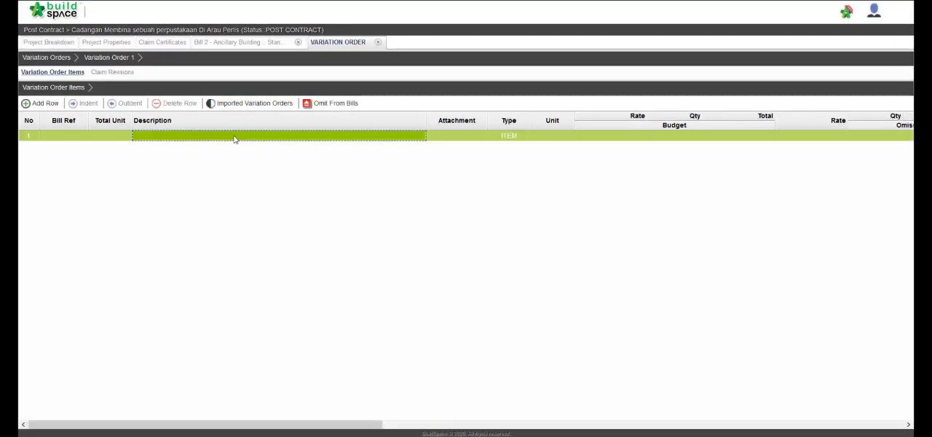
pyautogui.click(318, 106)
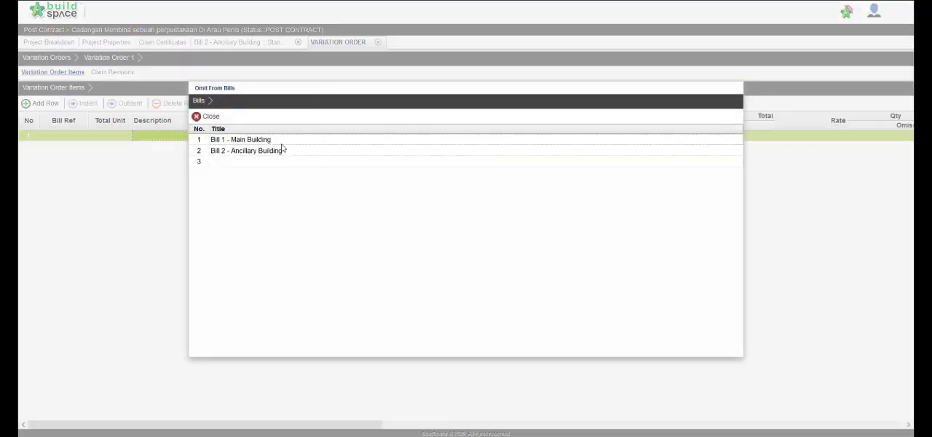
pyautogui.doubleClick(280, 151)
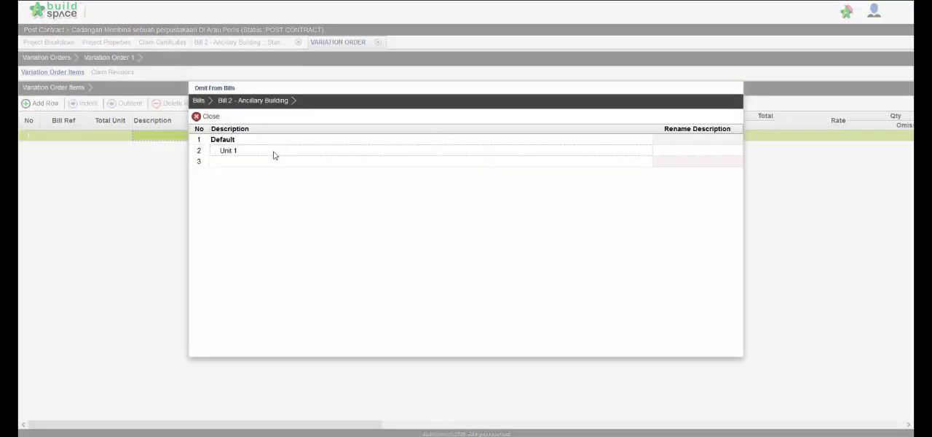
pyautogui.doubleClick(274, 152)
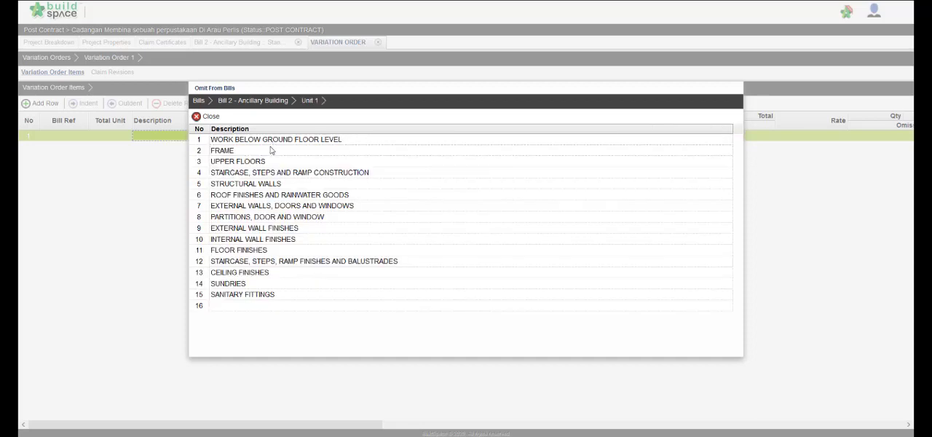
pyautogui.doubleClick(270, 150)
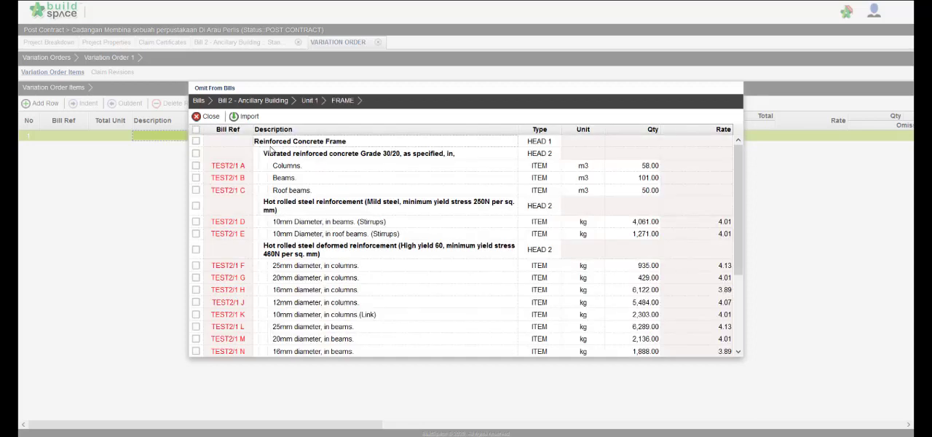
# Step: Import the Grade 30/20 vibrated reinforced concrete heading with its columns, beams and roof beams items as omissions
pyautogui.click(195, 153)
pyautogui.click(195, 166)
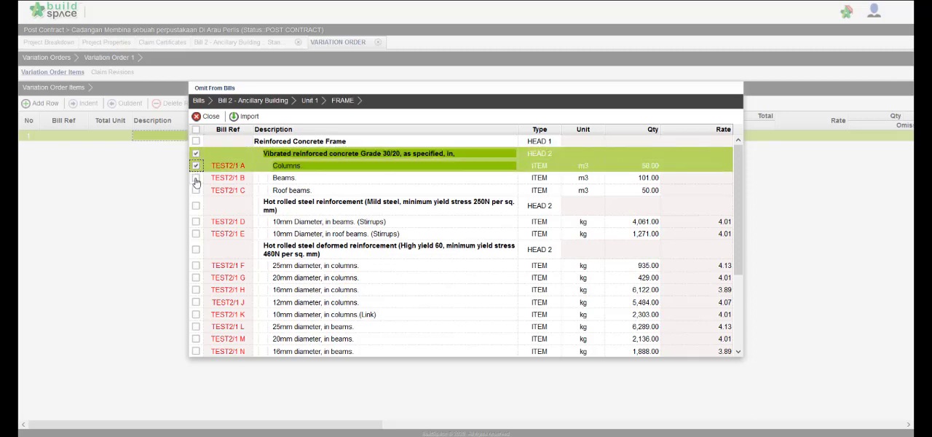
pyautogui.click(196, 178)
pyautogui.click(195, 190)
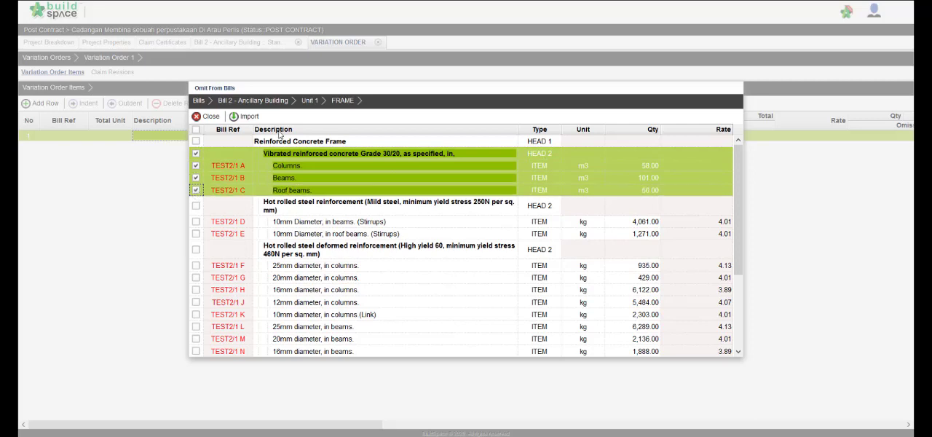
pyautogui.click(248, 116)
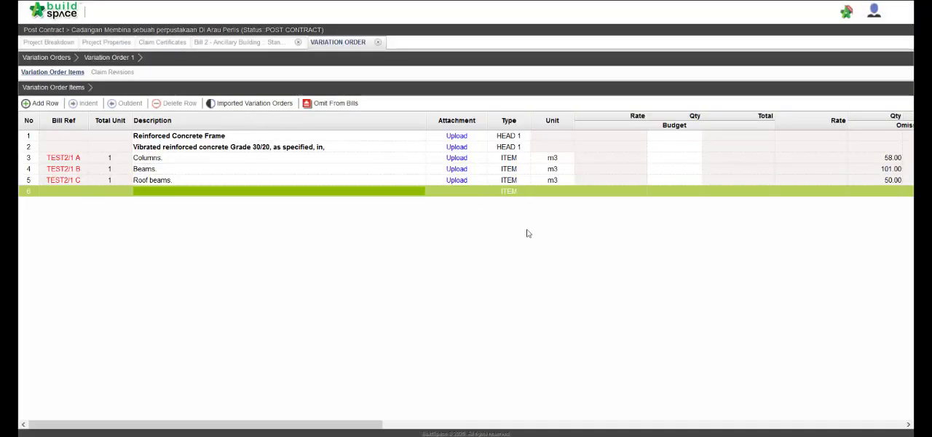
# Step: Add a variation order row described as "Vibrated reinforced concrete Grade 35/20, as specified, in," below the omitted items
pyautogui.doubleClick(167, 193)
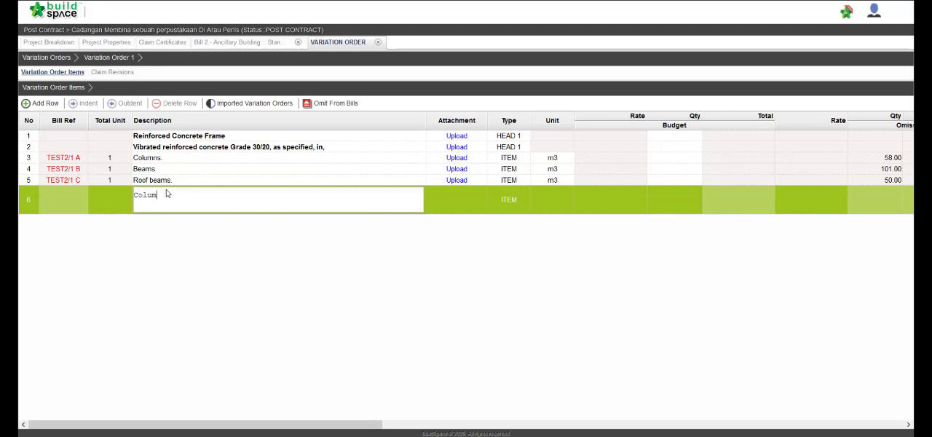
pyautogui.press('BackSpace')
pyautogui.press('BackSpace')
pyautogui.press('BackSpace')
pyautogui.press('BackSpace')
pyautogui.press('BackSpace')
pyautogui.press('BackSpace')
pyautogui.press('BackSpace')
pyautogui.write('Vibrated reinforced concrete ')
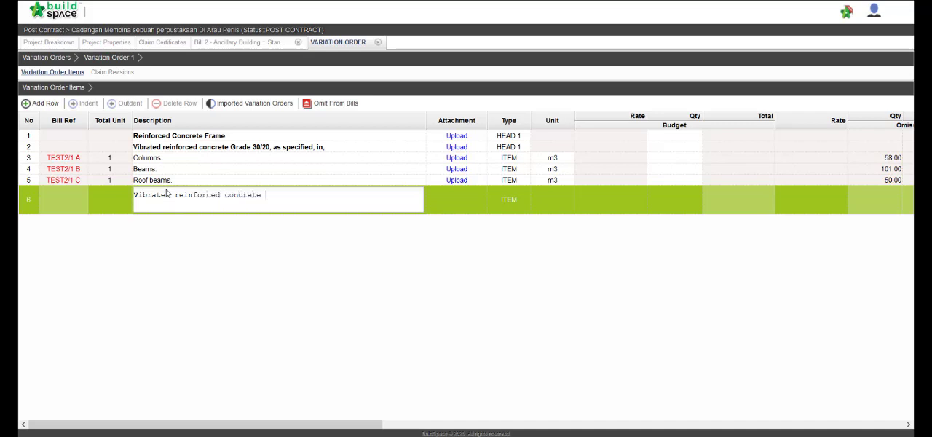
pyautogui.write('Grade')
pyautogui.write('35/20, as specified, in,')
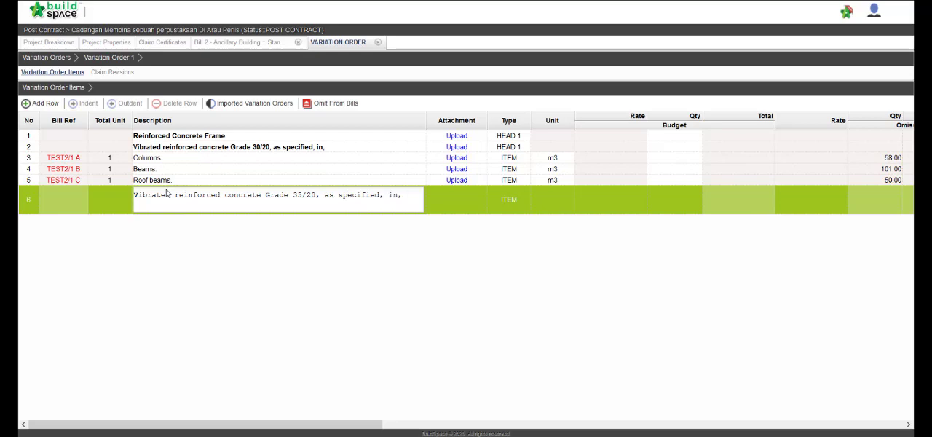
pyautogui.press('Return')
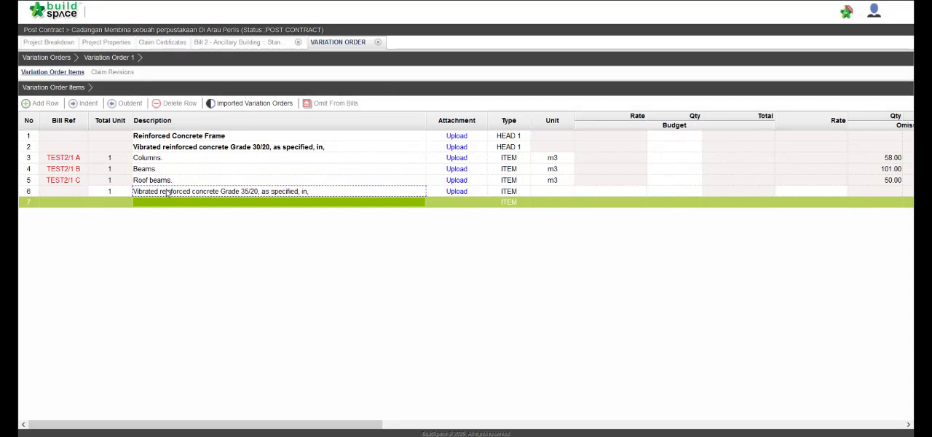
# Step: Change the type of the Grade 35/20 concrete row to HEAD
pyautogui.click(524, 193)
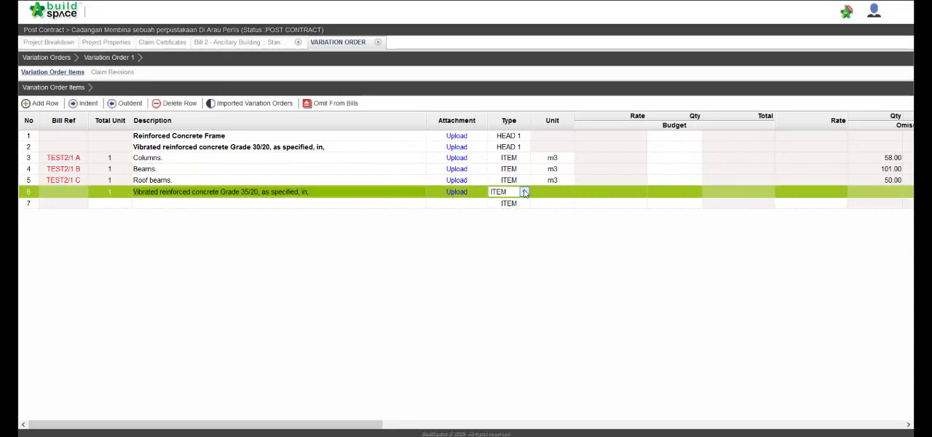
pyautogui.click(524, 192)
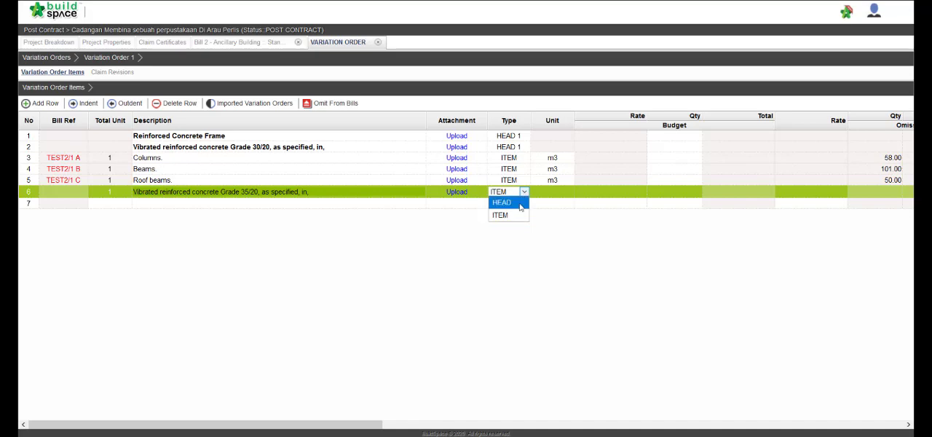
pyautogui.click(502, 203)
pyautogui.click(477, 236)
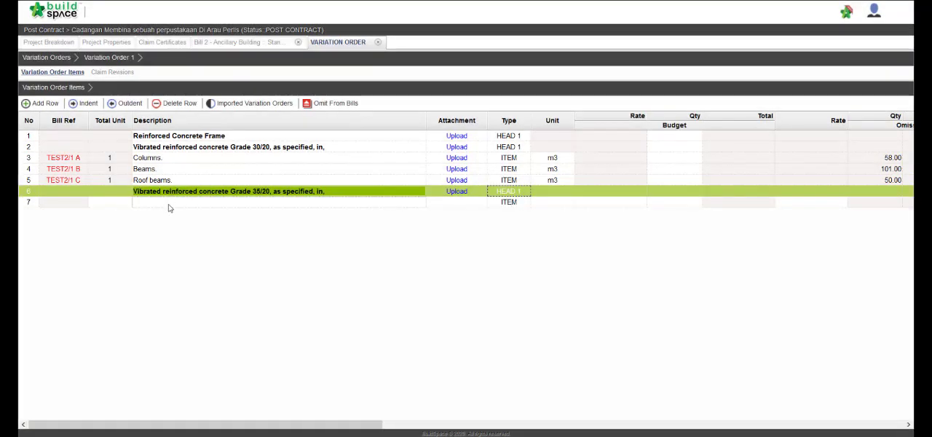
# Step: Add two items described as "Columns" and "Beams" below the Grade 35/20 heading
pyautogui.doubleClick(168, 208)
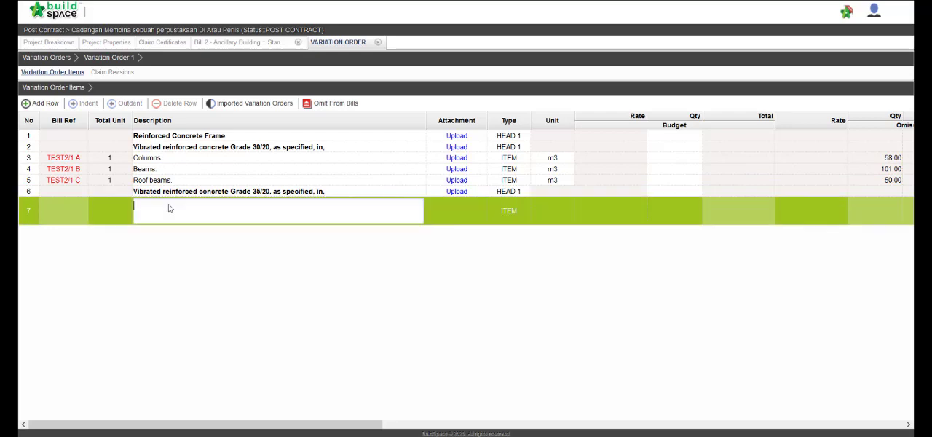
pyautogui.write('Columns')
pyautogui.press('Return')
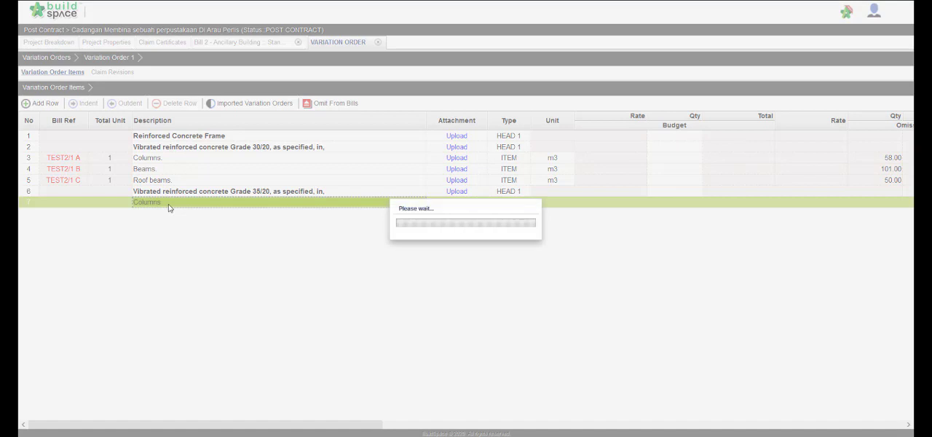
pyautogui.doubleClick(170, 216)
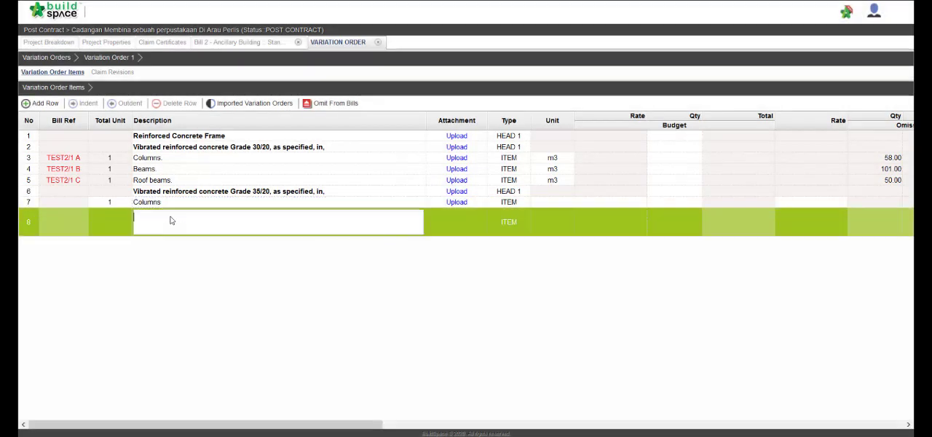
pyautogui.write('Bea')
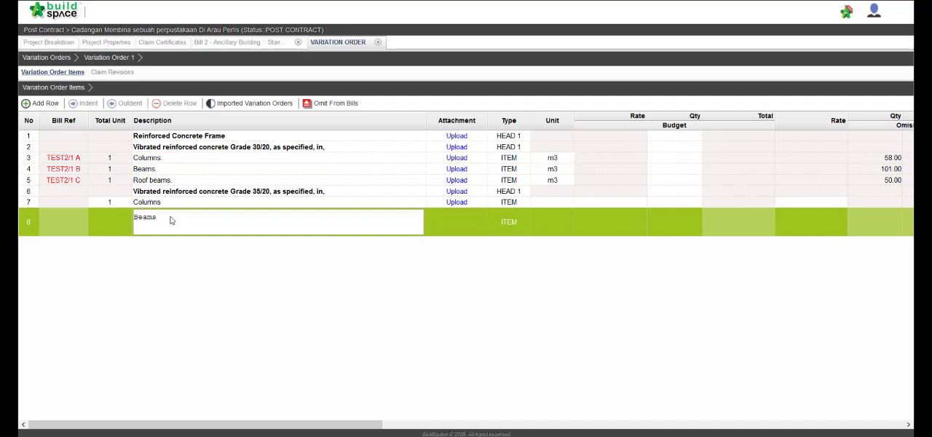
pyautogui.write('ms')
pyautogui.press('Return')
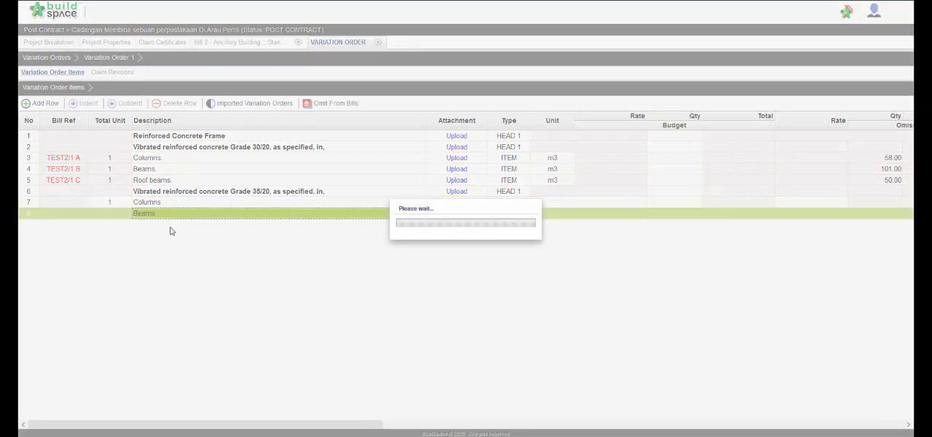
# Step: Add an item described as "Roof beams" below the new Beams item
pyautogui.doubleClick(171, 231)
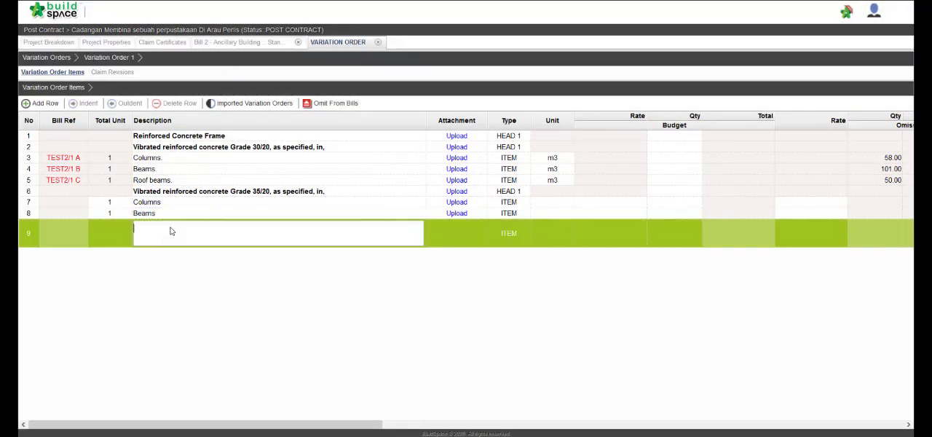
pyautogui.write('Roof beams')
pyautogui.press('Return')
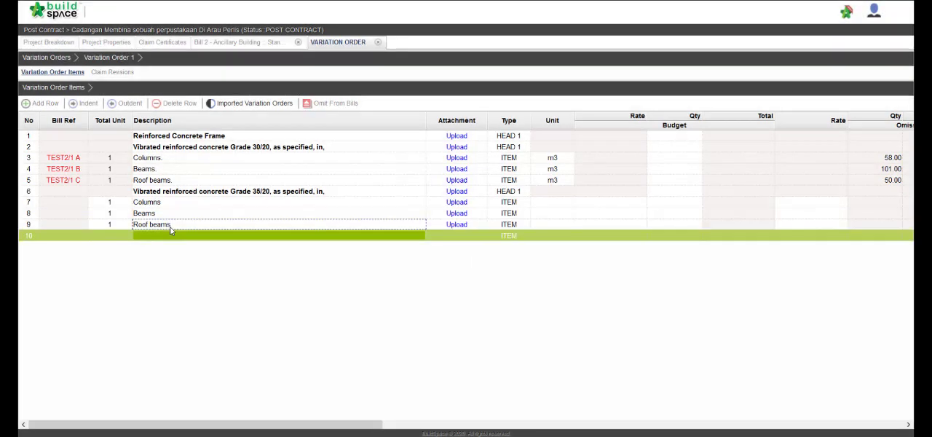
# Step: Set the unit of the new Columns, Beams and Roof beams items to m3
pyautogui.doubleClick(558, 203)
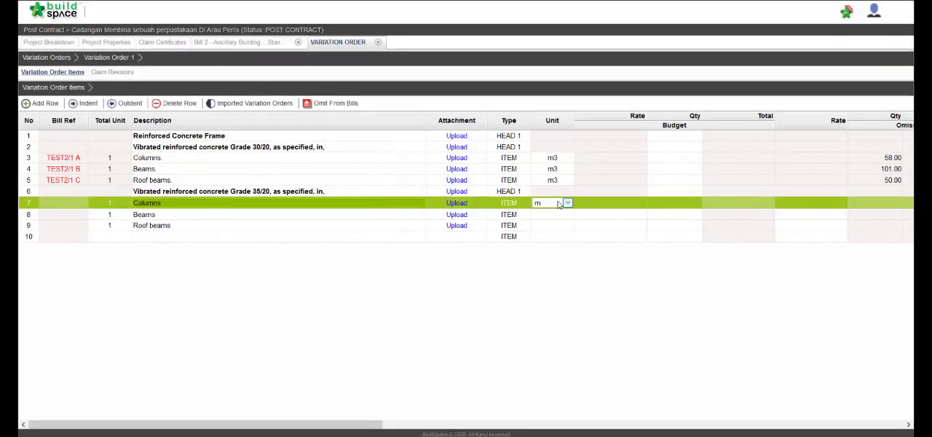
pyautogui.write('m3')
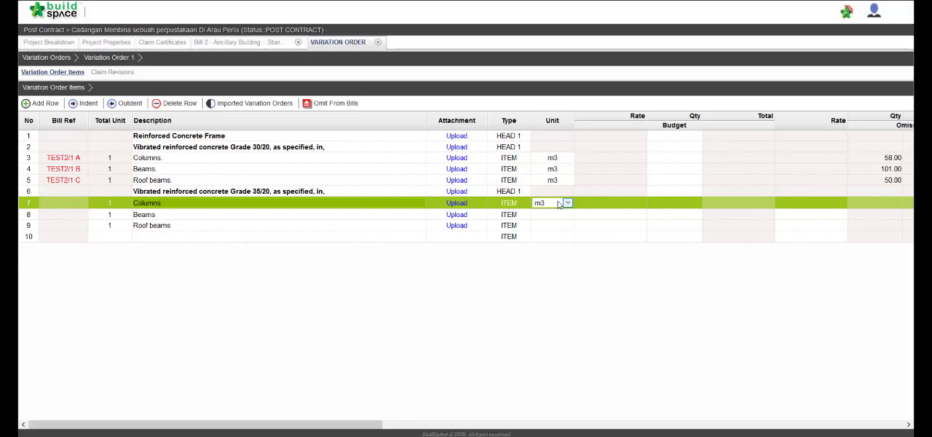
pyautogui.press('Return')
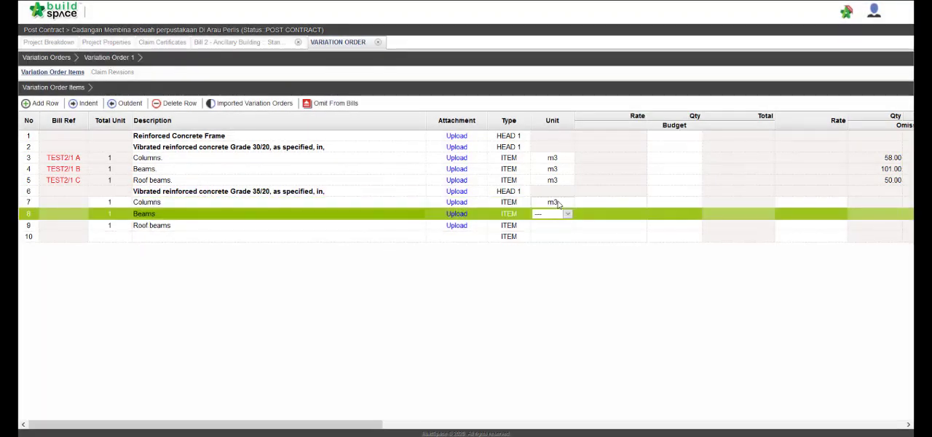
pyautogui.press('Return')
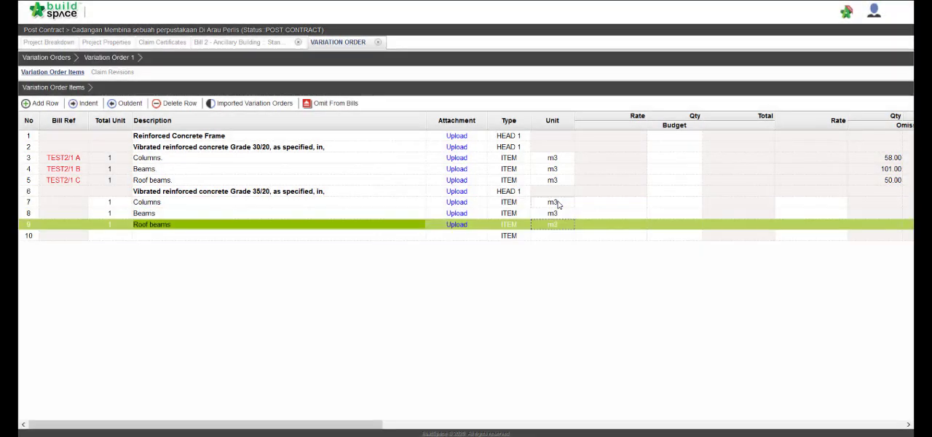
# Step: Set the budget rate of the new Columns, Beams and Roof beams items to 320 each
pyautogui.click(621, 206)
pyautogui.write('320')
pyautogui.press('Return')
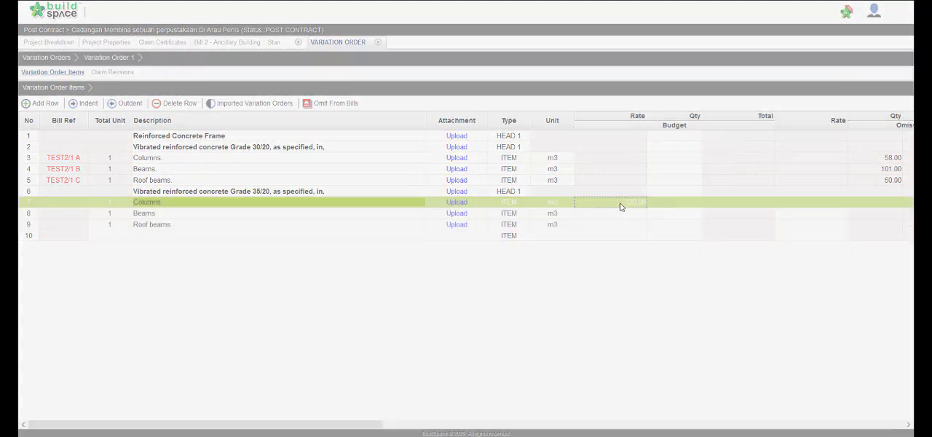
pyautogui.write('320')
pyautogui.press('Return')
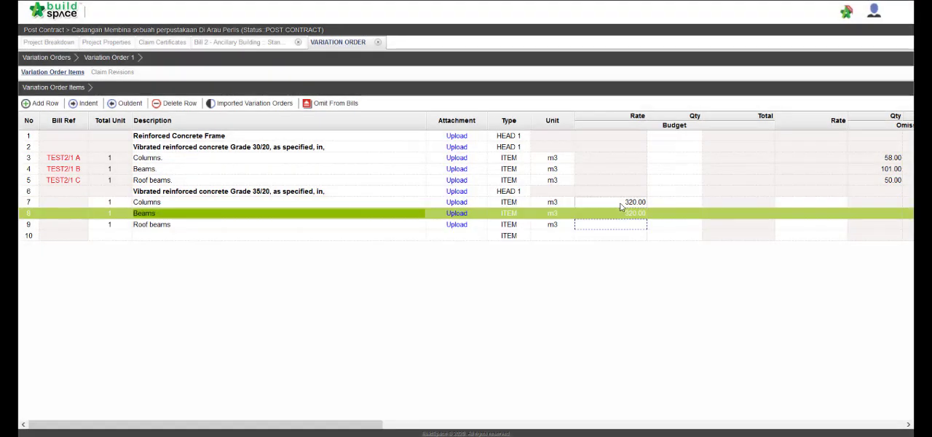
pyautogui.write('320')
pyautogui.press('Return')
# Step: Set the addition quantities of the Grade 35/20 items to 58 for Columns, 101 for Beams and 50 for Roof beams
pyautogui.hscroll(5, 620, 207)
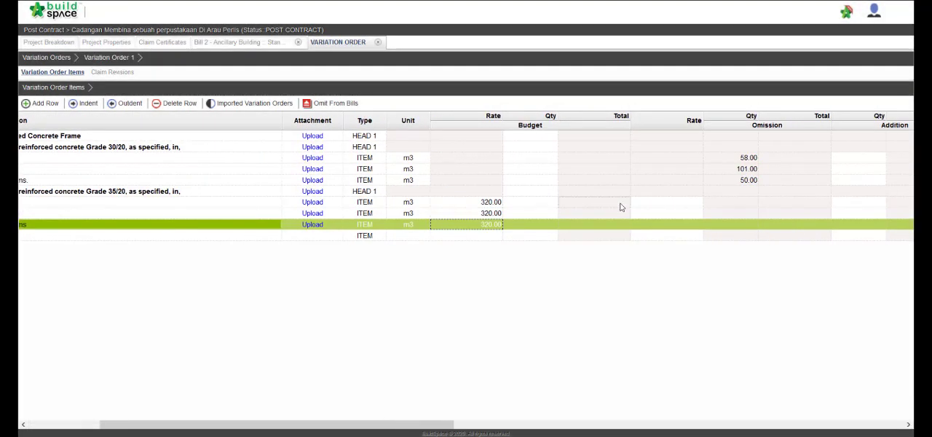
pyautogui.hscroll(3, 621, 207)
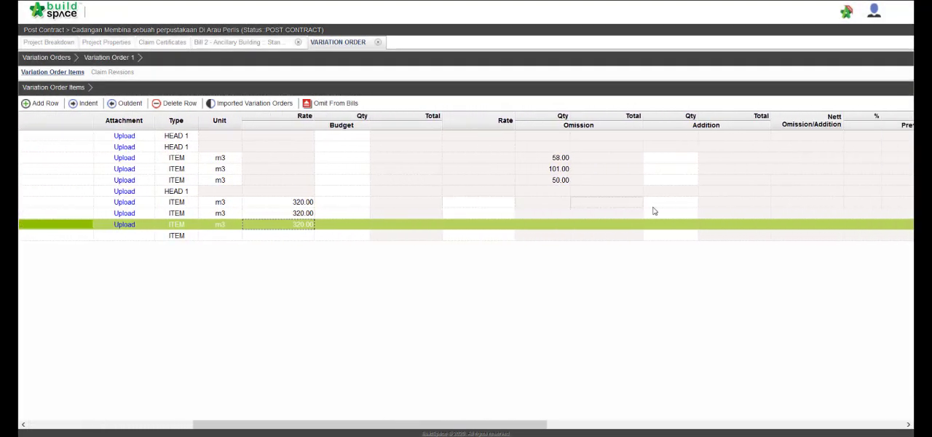
pyautogui.click(666, 204)
pyautogui.write('58')
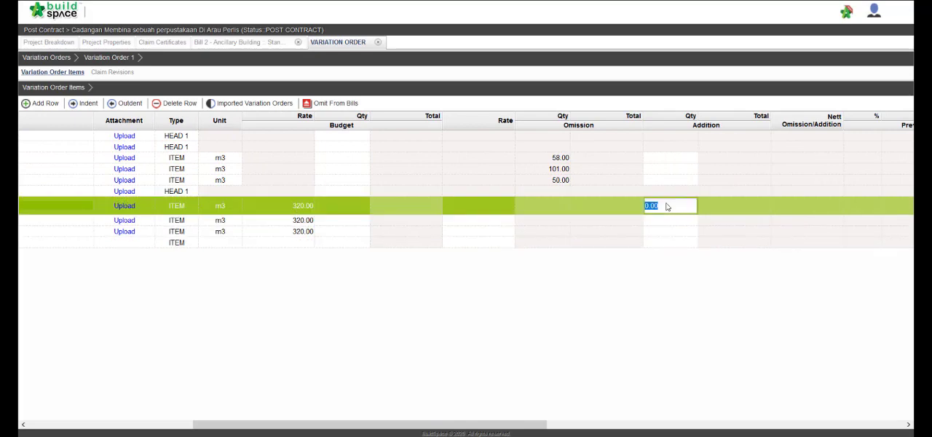
pyautogui.press('Return')
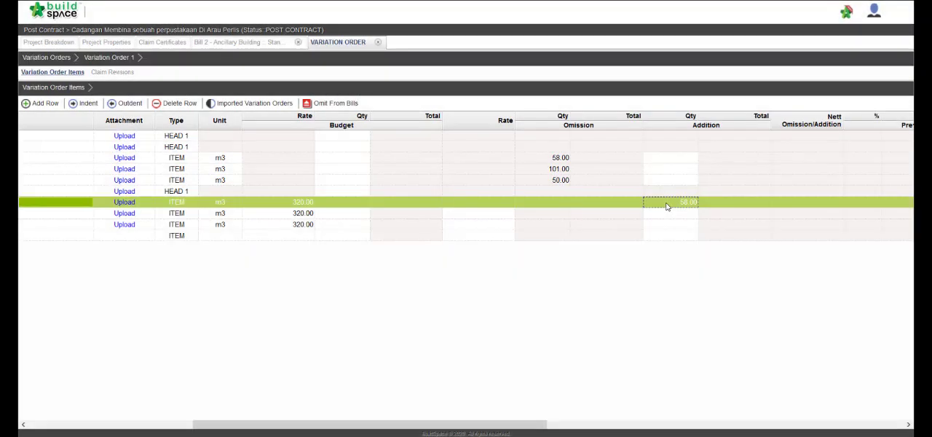
pyautogui.press('Down')
pyautogui.write('101')
pyautogui.press('Return')
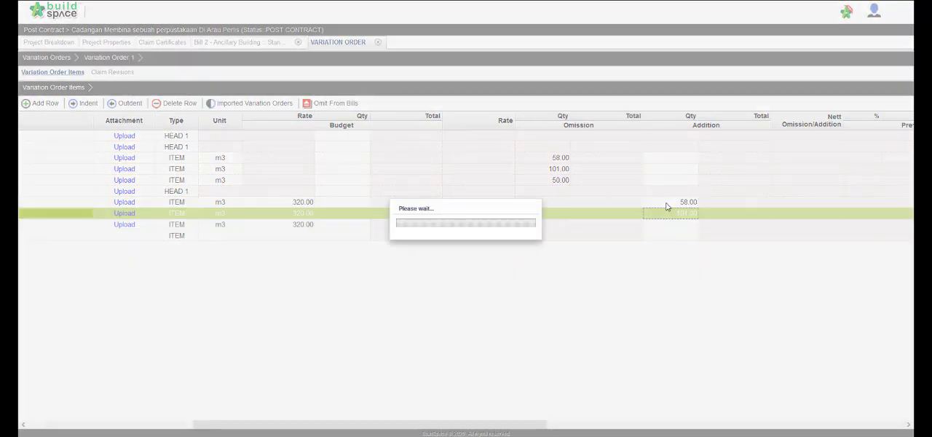
pyautogui.press('Down')
pyautogui.write('50')
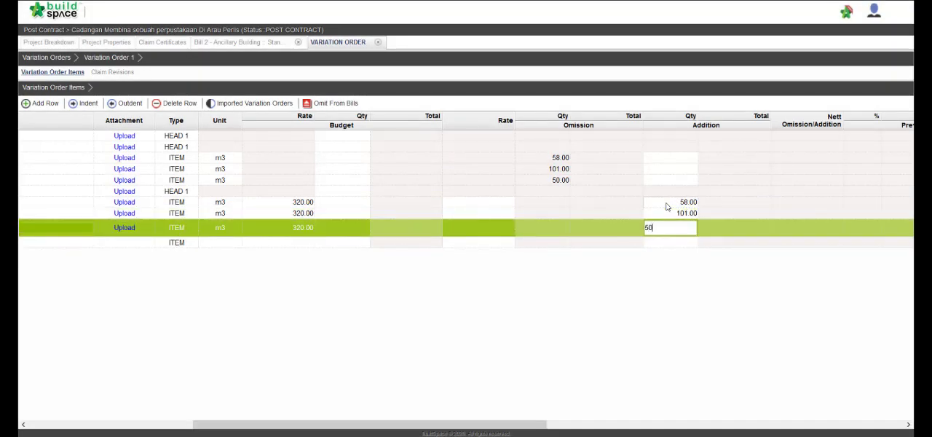
pyautogui.press('Return')
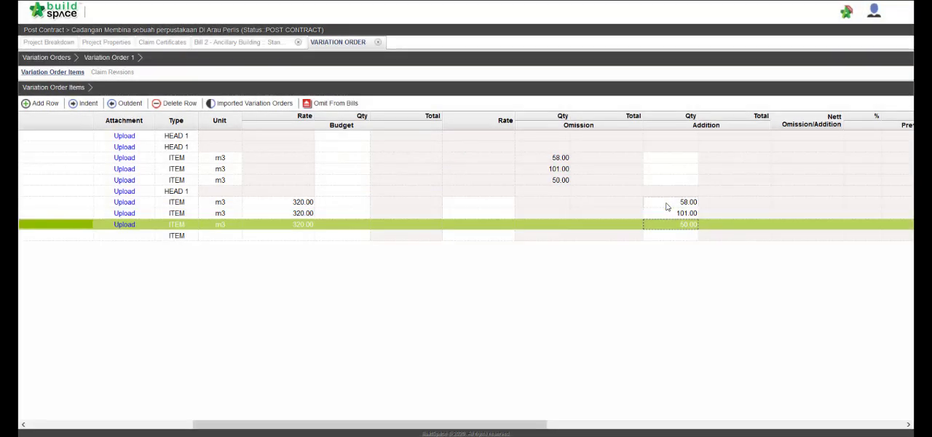
# Step: Set the variation rate of the Grade 35/20 Columns, Beams and Roof beams items to 320 each
pyautogui.click(467, 206)
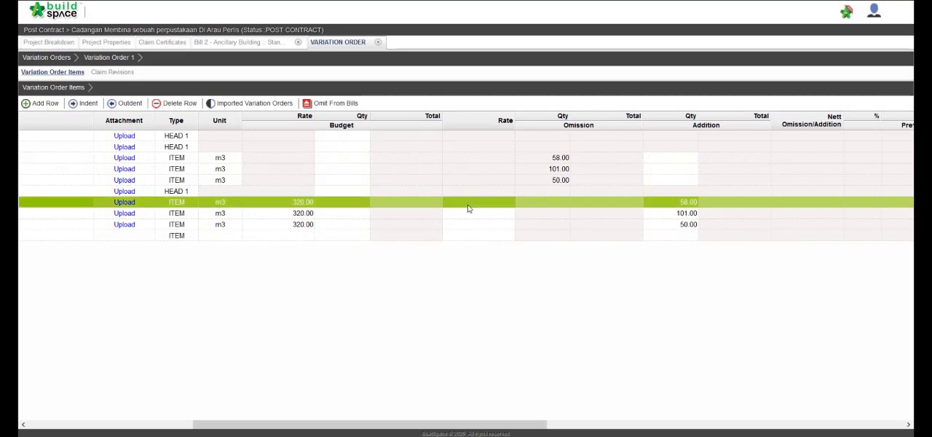
pyautogui.doubleClick(468, 208)
pyautogui.write('320')
pyautogui.press('Return')
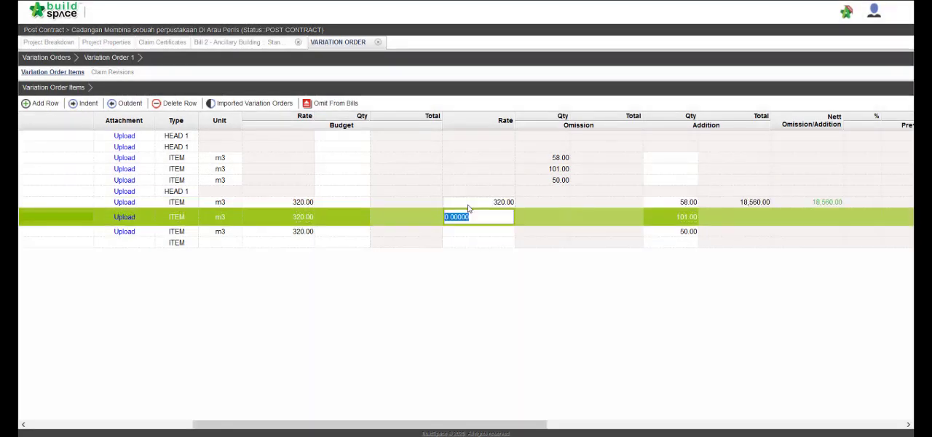
pyautogui.write('320')
pyautogui.press('Return')
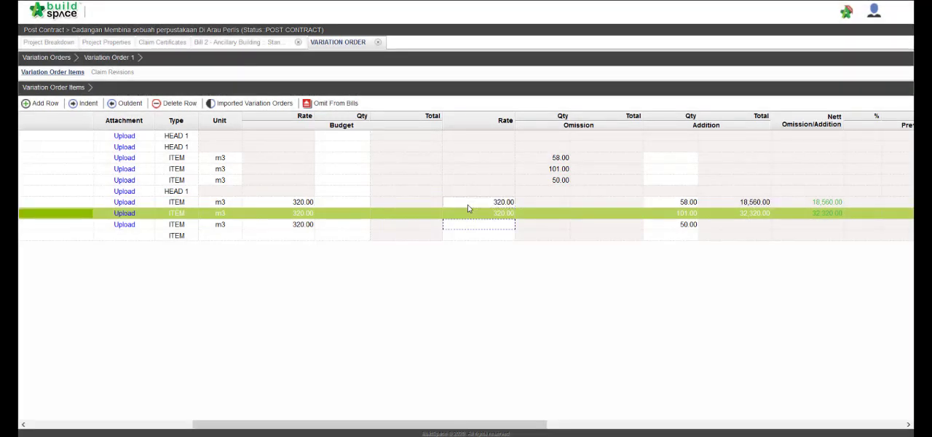
pyautogui.write('320')
pyautogui.press('Return')
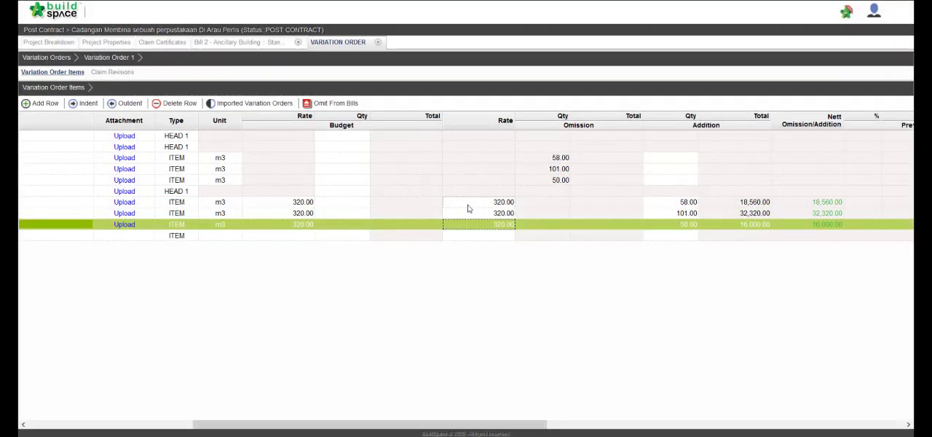
# Step: Return to the variation orders list, set Variation Order 1's status to Pending and confirm sending it for submission
pyautogui.hscroll(3, 688, 209)
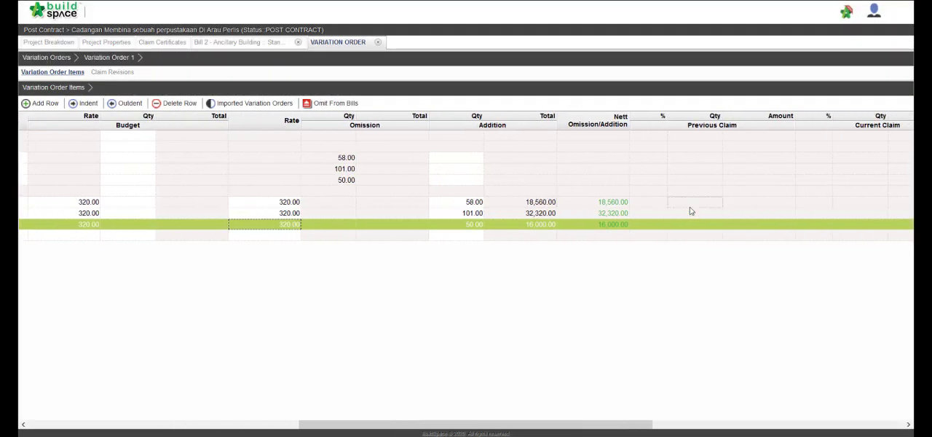
pyautogui.hscroll(2, 690, 210)
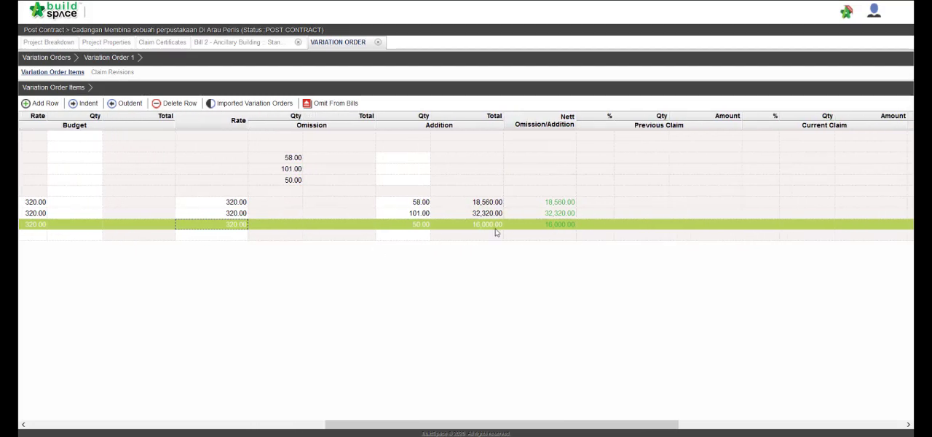
pyautogui.hscroll(-10, 496, 231)
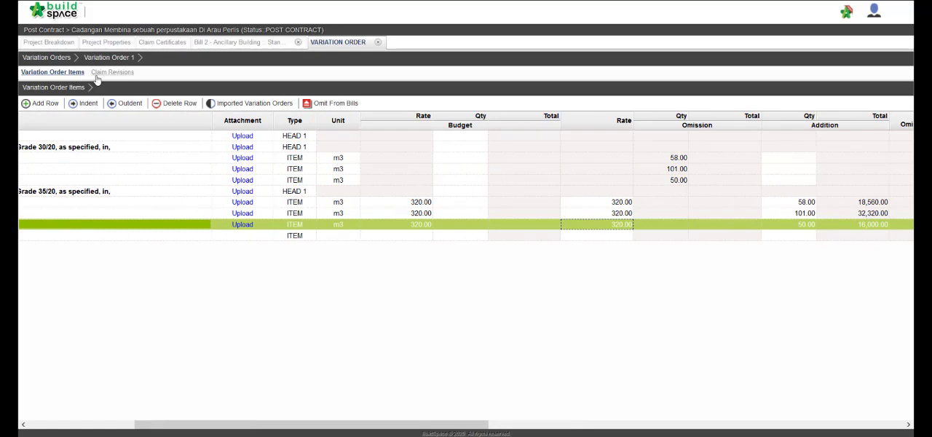
pyautogui.click(56, 58)
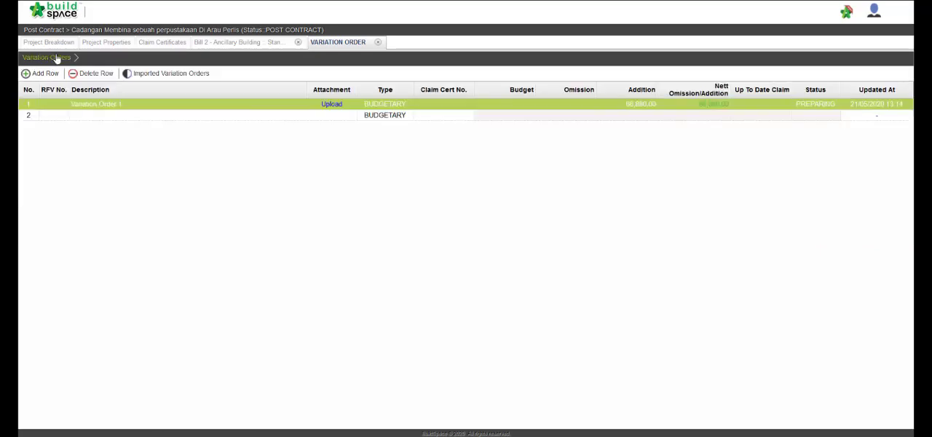
pyautogui.click(806, 104)
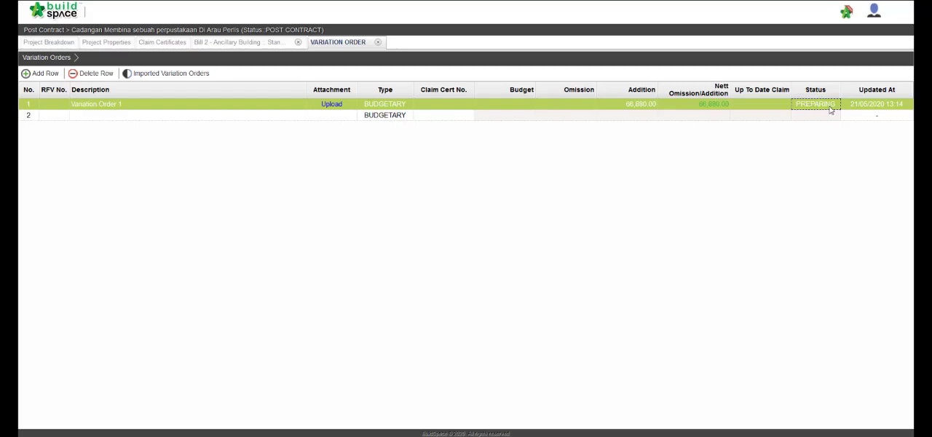
pyautogui.doubleClick(830, 107)
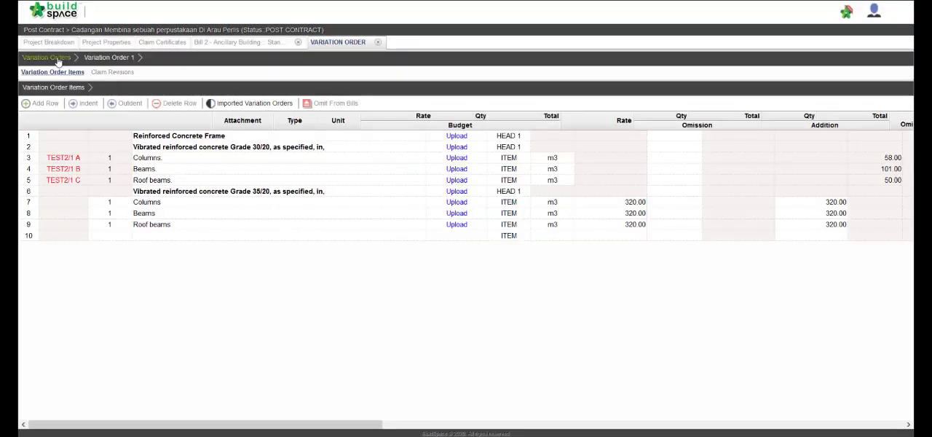
pyautogui.click(58, 60)
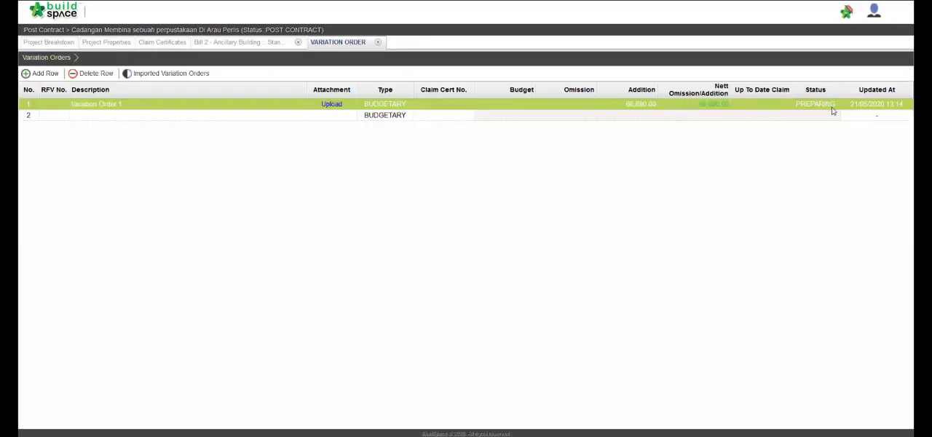
pyautogui.click(832, 108)
pyautogui.click(833, 108)
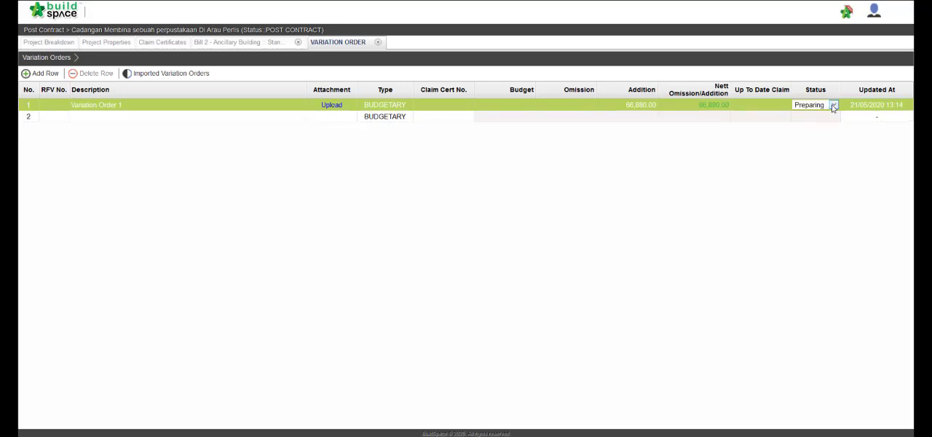
pyautogui.click(833, 106)
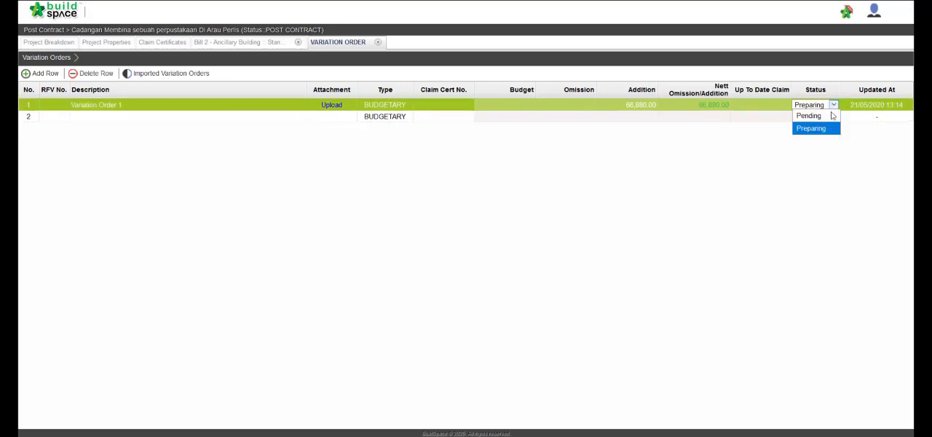
pyautogui.click(830, 117)
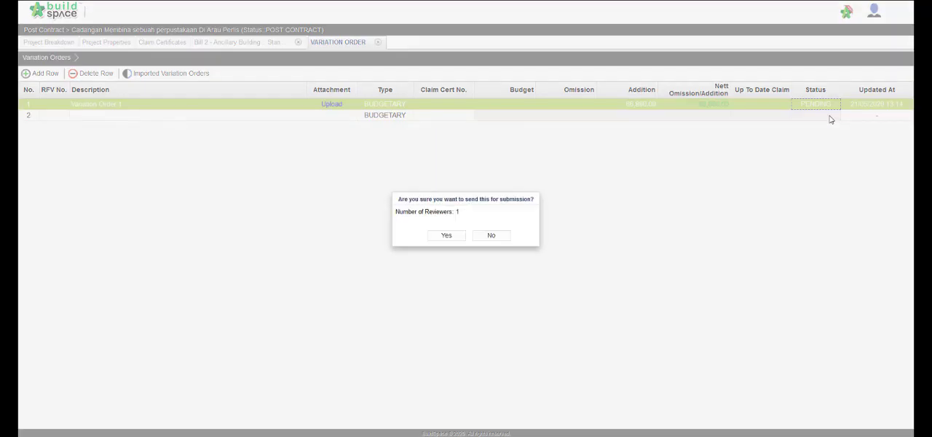
pyautogui.click(441, 235)
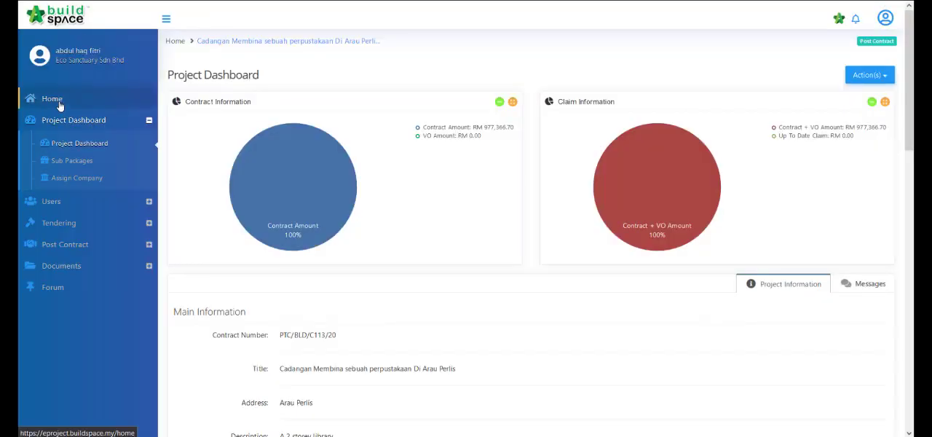
# Step: From the eProject home page's post contract to-dos, open the library project's pending Variation Order 1 for inspection
pyautogui.click(60, 105)
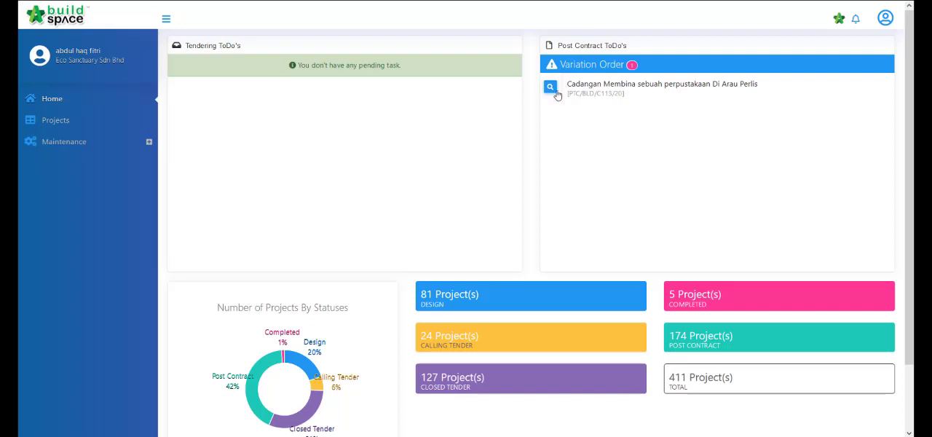
pyautogui.click(556, 94)
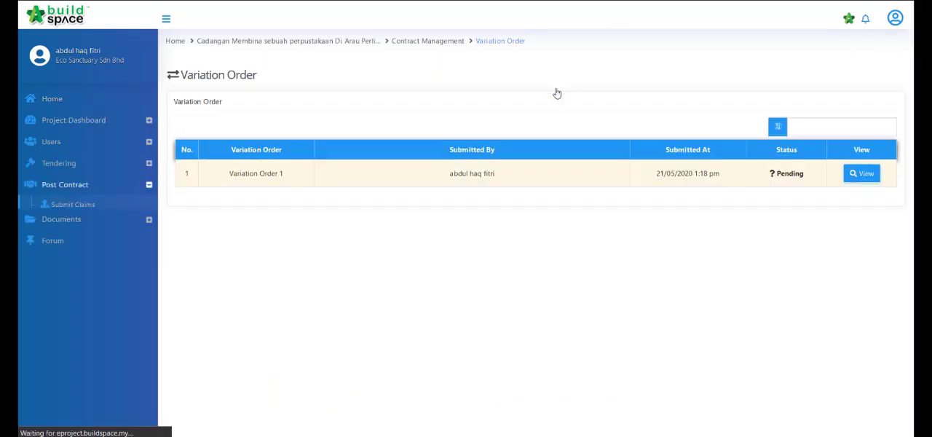
pyautogui.click(871, 176)
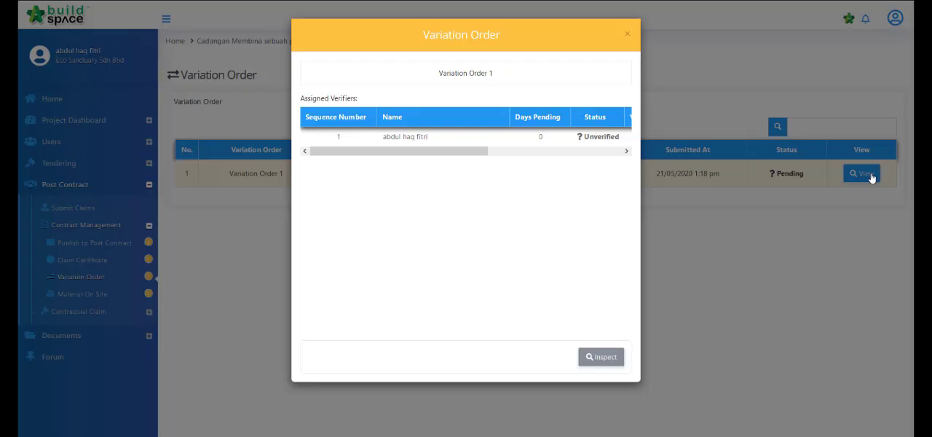
pyautogui.click(572, 151)
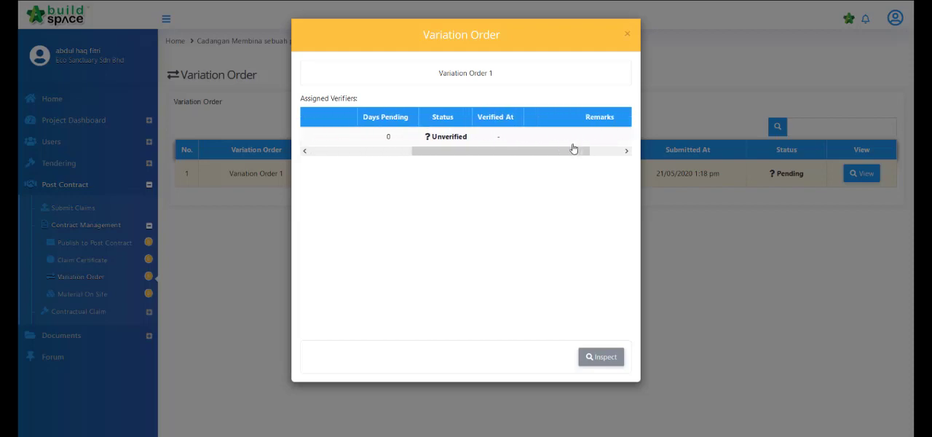
pyautogui.click(605, 357)
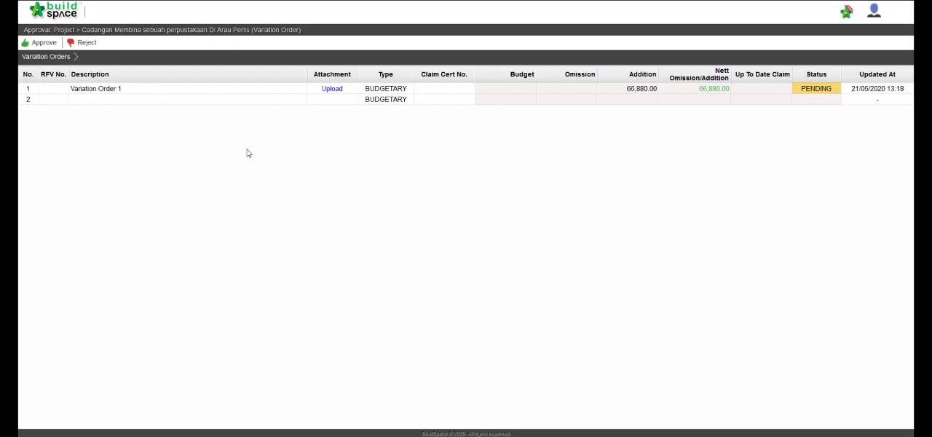
# Step: Review the items of Variation Order 1, including the addition amounts, and approve the order without remarks
pyautogui.doubleClick(138, 93)
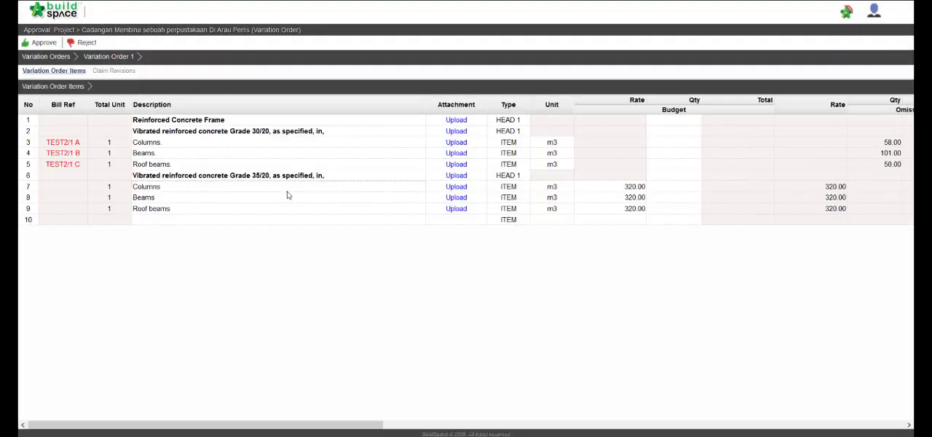
pyautogui.hscroll(5, 264, 180)
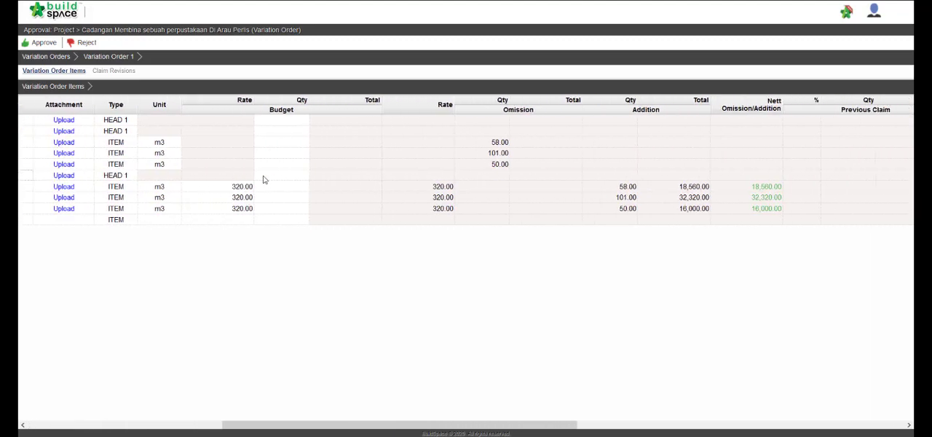
pyautogui.hscroll(5, 265, 181)
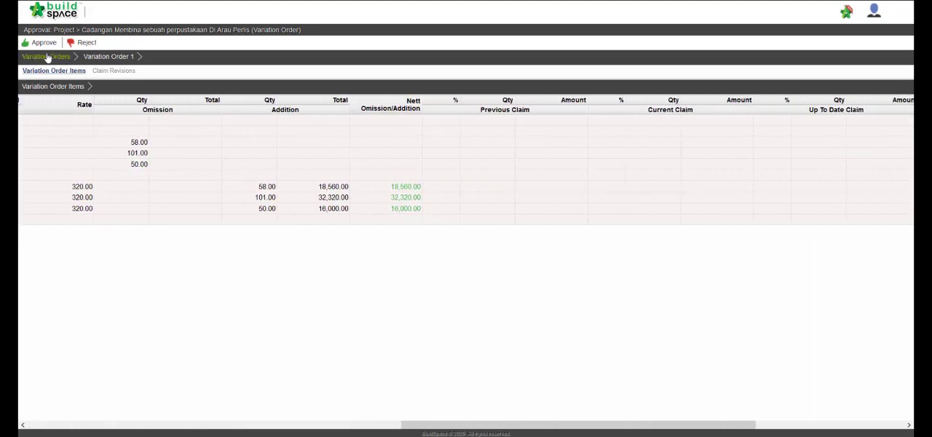
pyautogui.click(46, 57)
pyautogui.click(44, 43)
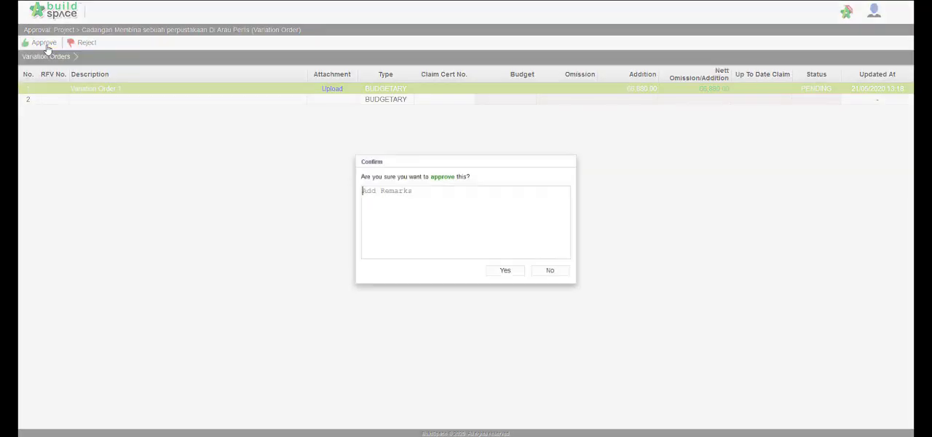
pyautogui.click(520, 272)
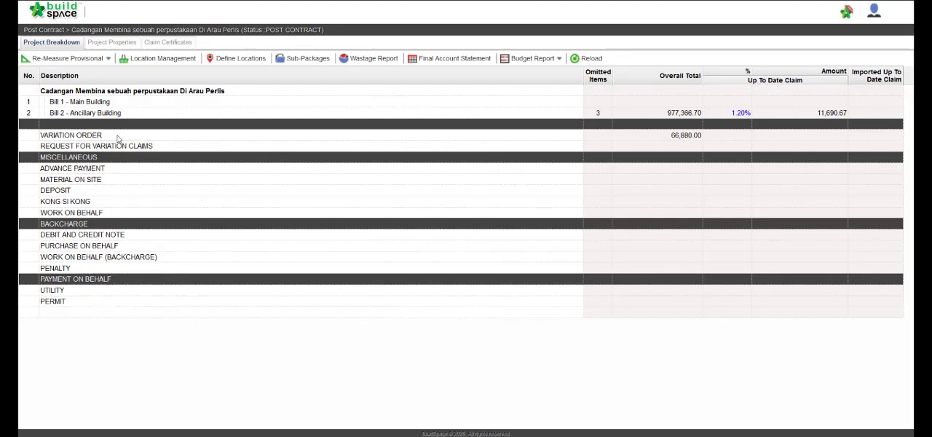
# Step: Open Variation Order 1 of the library project and add a new claim revision to it
pyautogui.doubleClick(119, 138)
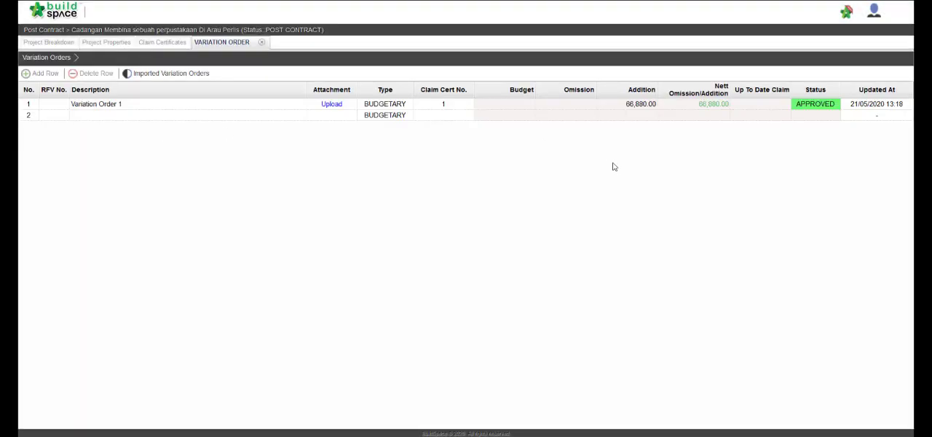
pyautogui.doubleClick(196, 107)
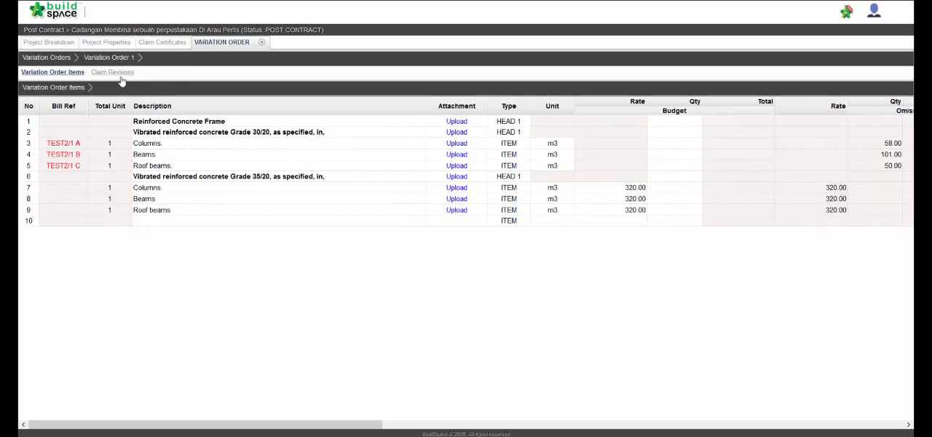
pyautogui.click(121, 74)
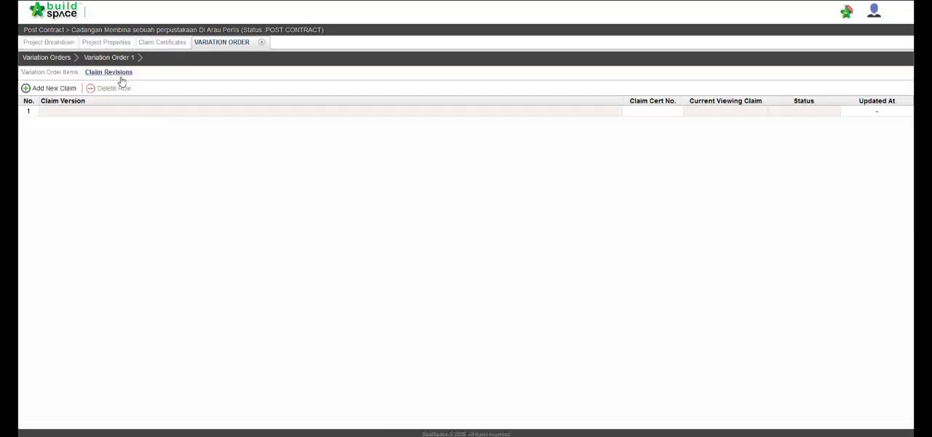
pyautogui.click(71, 89)
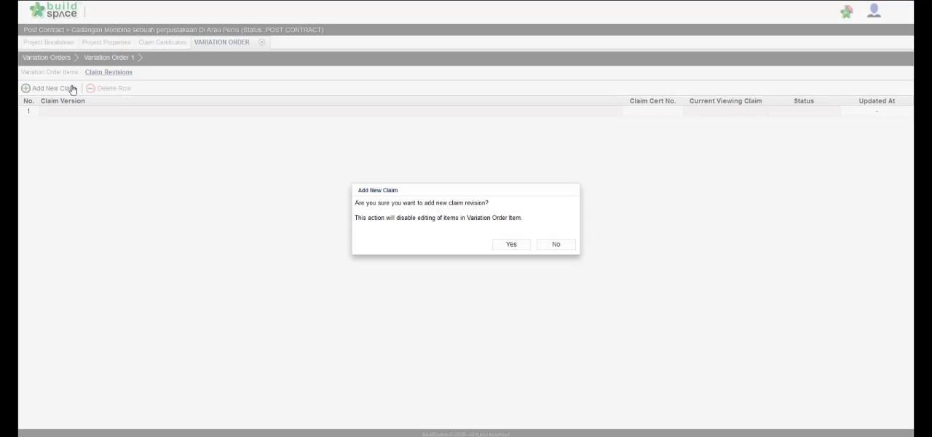
pyautogui.click(510, 245)
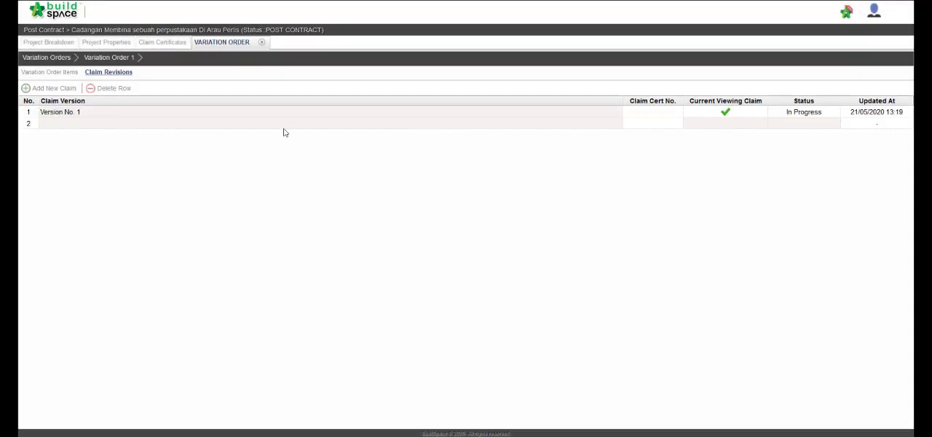
# Step: In Variation Order 1's items, set the current claim of the Grade 35/20 Columns, Beams and Roof beams to 100% each
pyautogui.click(52, 75)
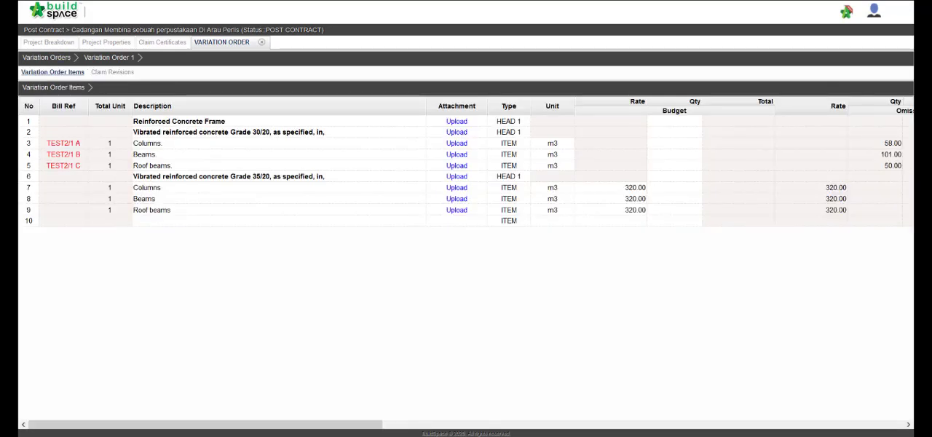
pyautogui.click(46, 58)
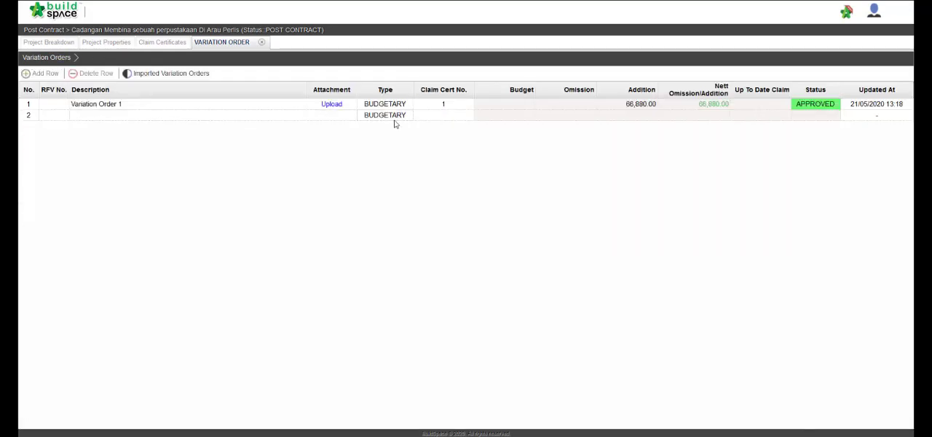
pyautogui.doubleClick(248, 108)
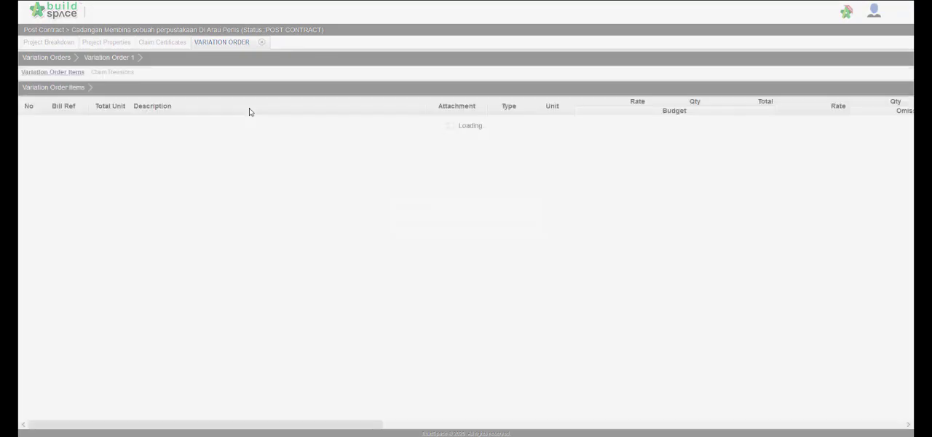
pyautogui.hscroll(10, 345, 170)
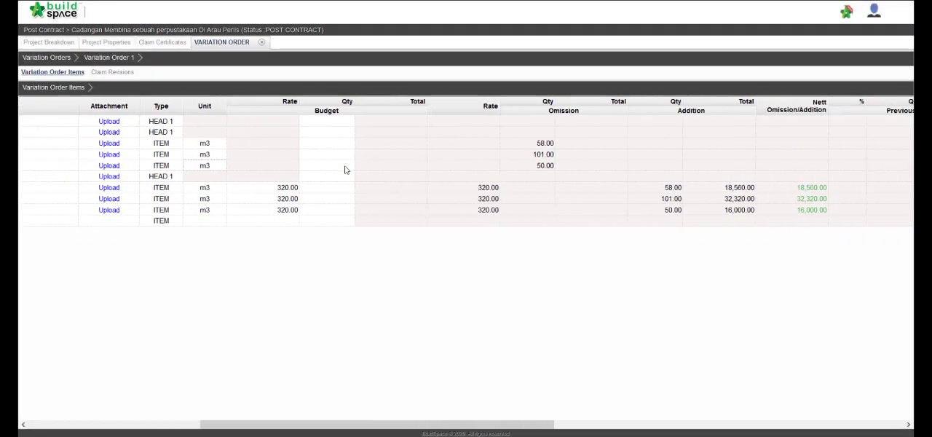
pyautogui.hscroll(4, 346, 169)
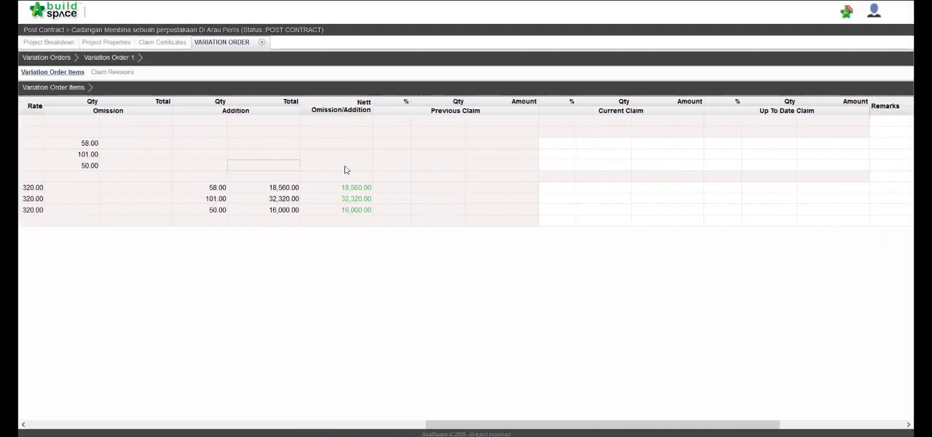
pyautogui.click(563, 187)
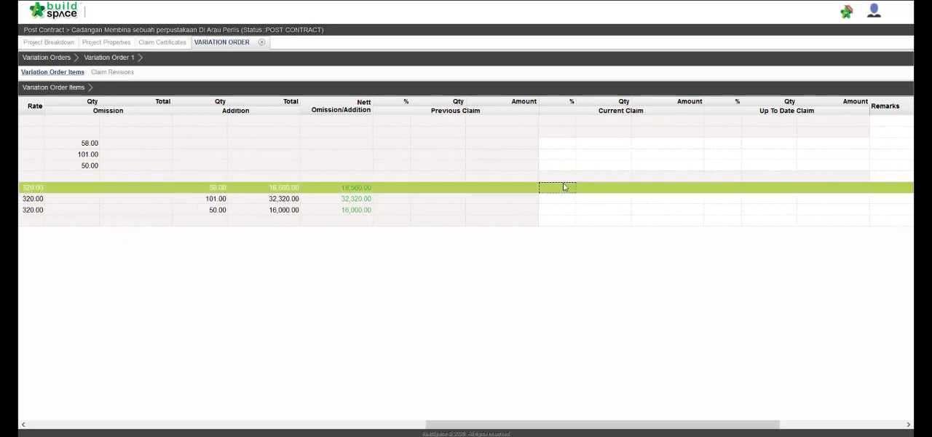
pyautogui.write('100')
pyautogui.press('Return')
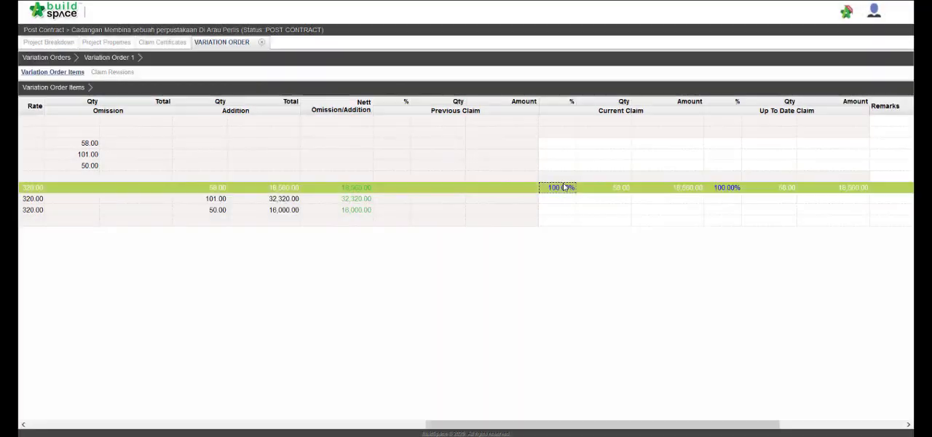
pyautogui.press('Return')
pyautogui.write('100')
pyautogui.press('Return')
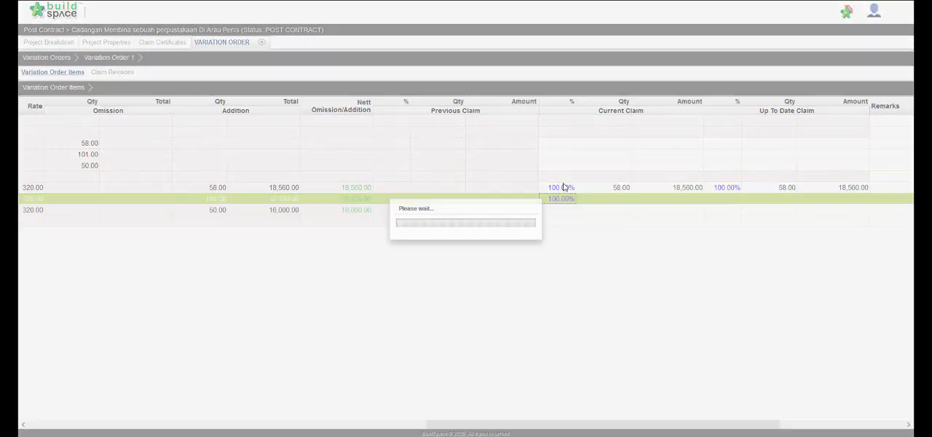
pyautogui.press('Return')
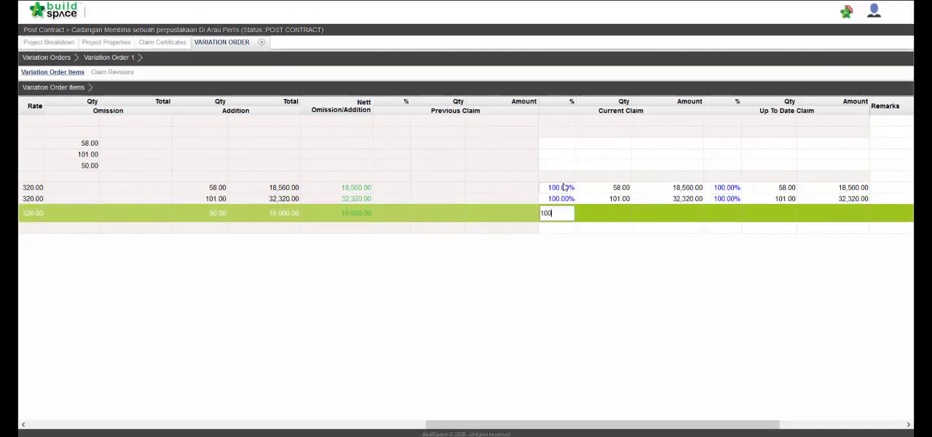
pyautogui.write('100')
pyautogui.press('Return')
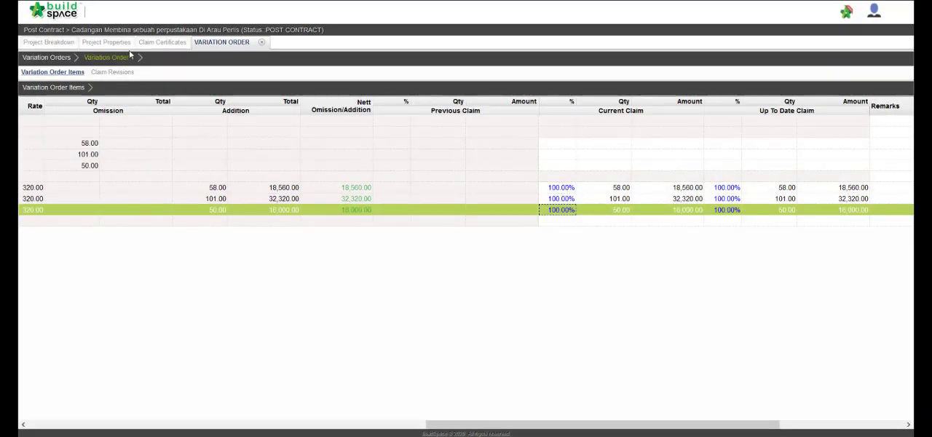
# Step: Set the status of claim revision Version No. 1 to Locked and confirm sending it for submission
pyautogui.click(122, 73)
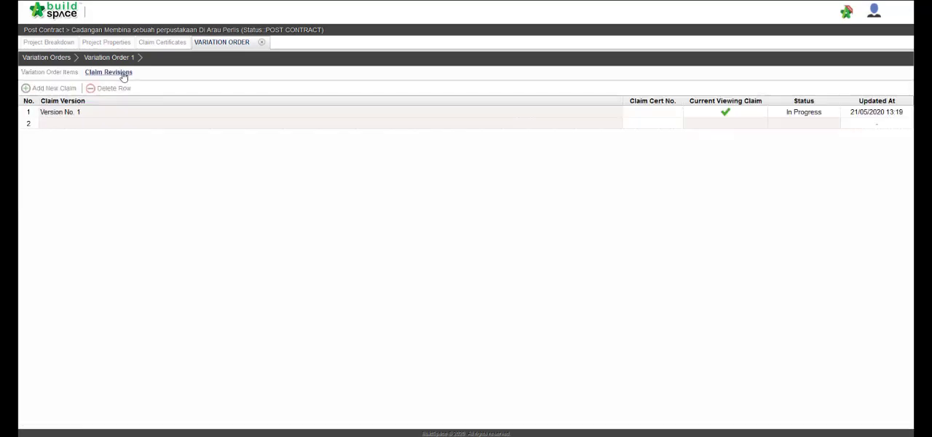
pyautogui.click(816, 113)
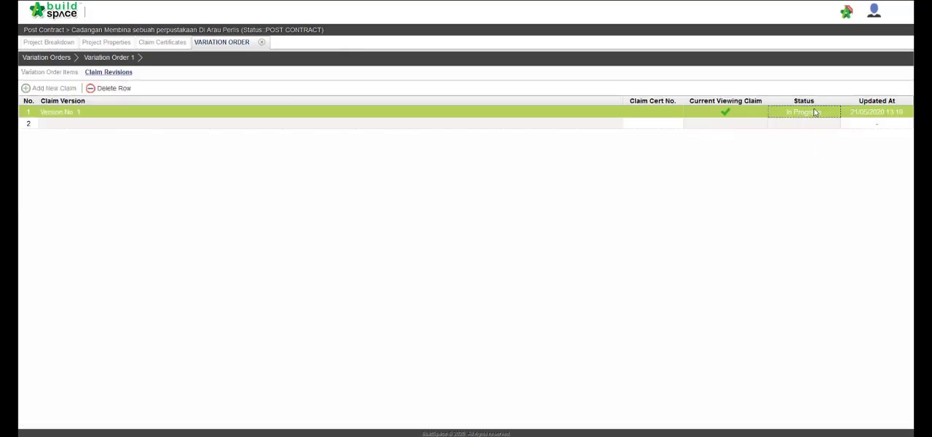
pyautogui.click(816, 112)
pyautogui.click(815, 112)
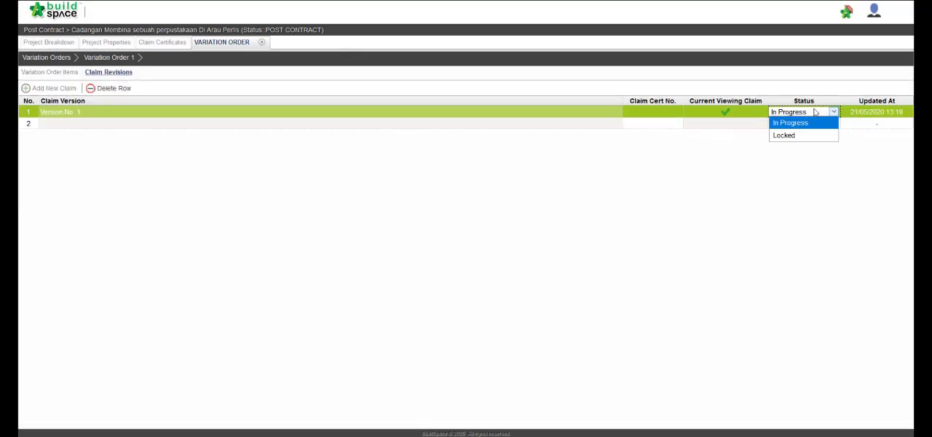
pyautogui.click(813, 135)
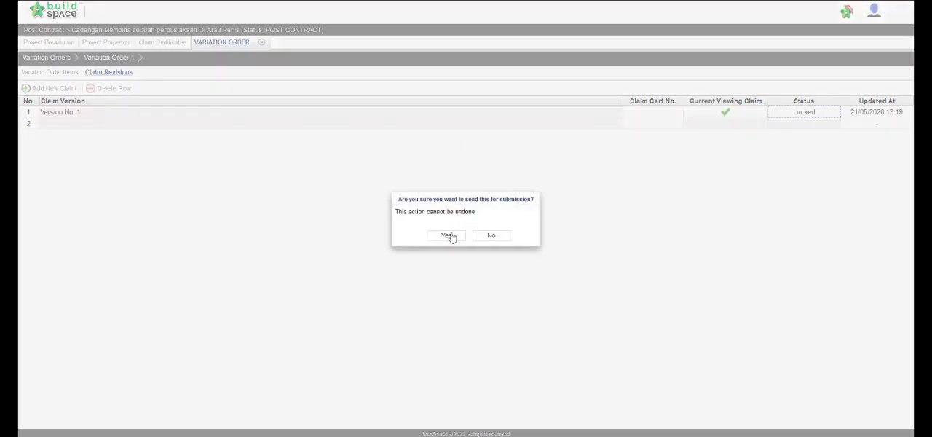
pyautogui.click(449, 235)
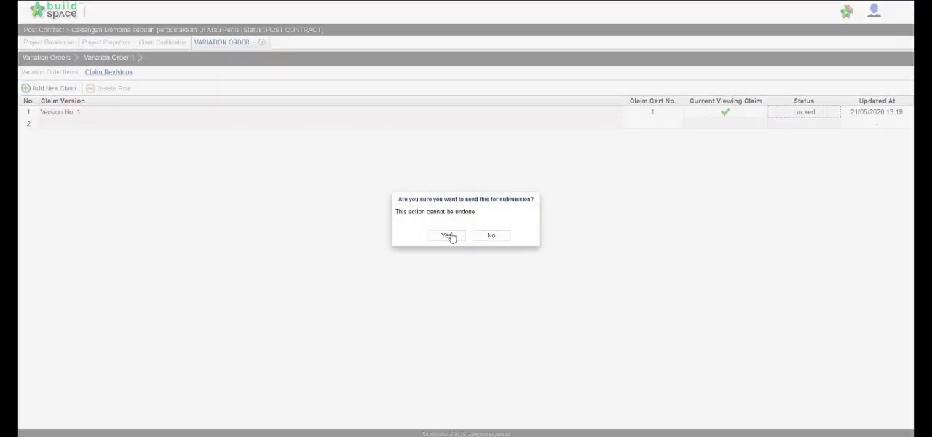
pyautogui.click(449, 236)
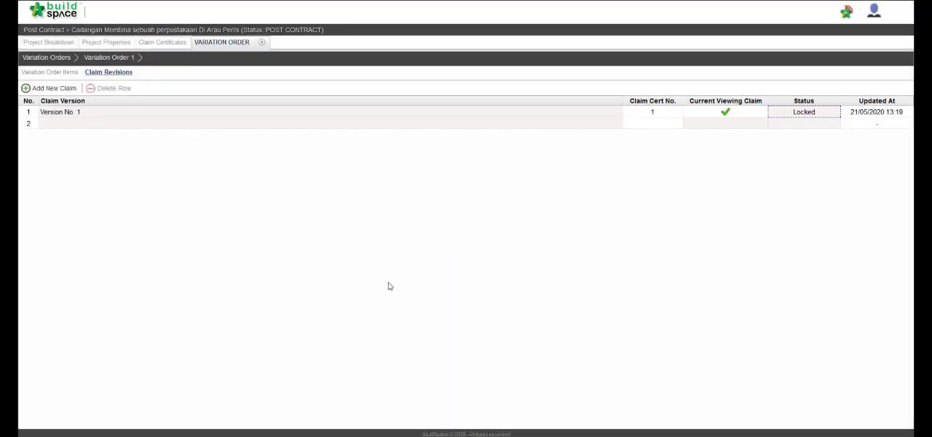
# Step: Refresh the project breakdown and the claim certificate list, then open Claim Certificate 1
pyautogui.click(50, 42)
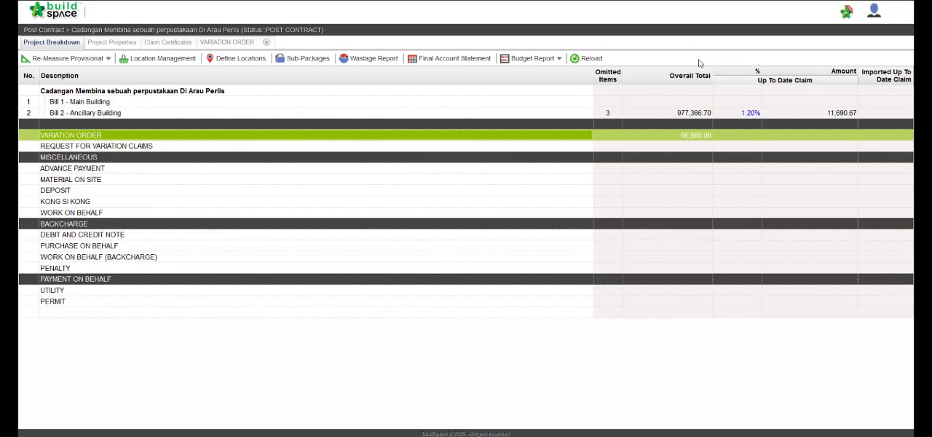
pyautogui.click(591, 61)
pyautogui.click(173, 46)
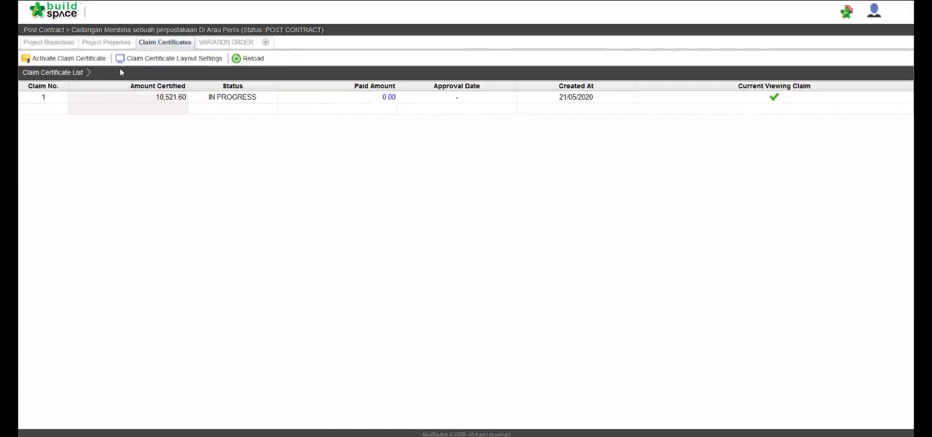
pyautogui.click(242, 60)
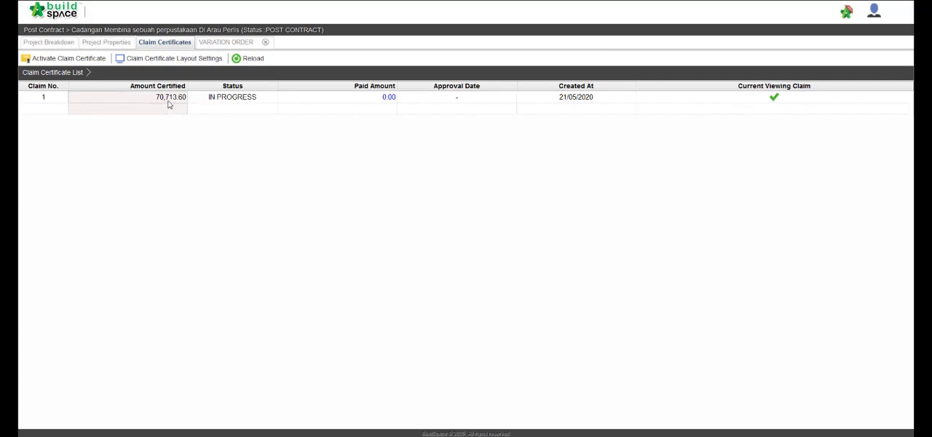
pyautogui.doubleClick(168, 105)
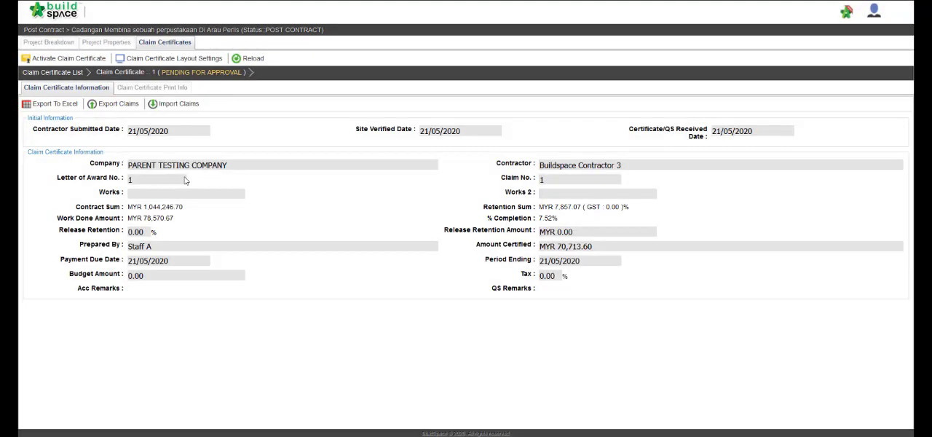
# Step: Review Claim Certificate 1's print information, generate its printable Certificate Of Payment, read it through and close it
pyautogui.click(121, 89)
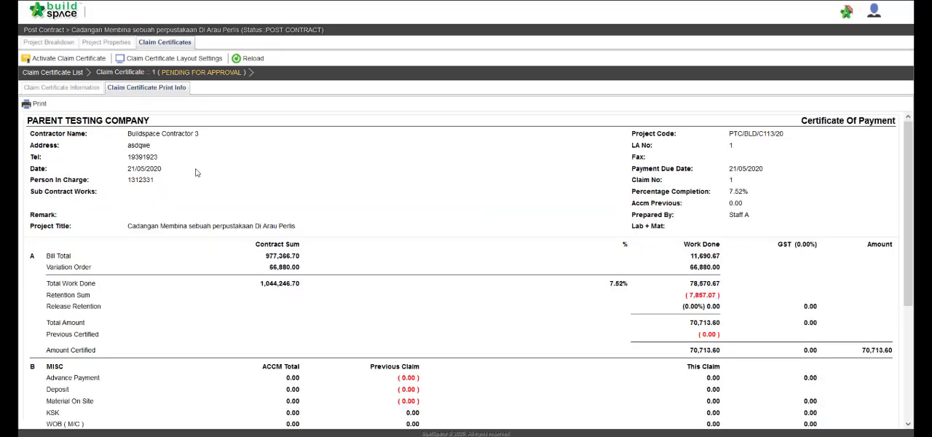
pyautogui.scroll(-5, 197, 172)
pyautogui.scroll(5, 196, 173)
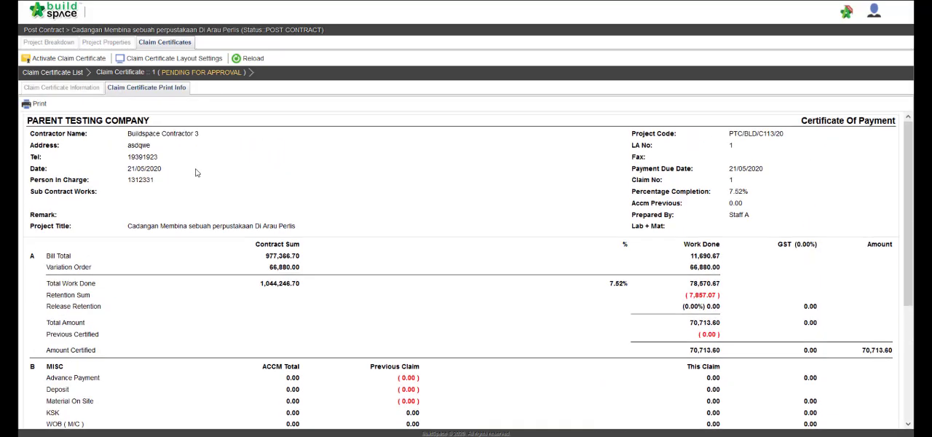
pyautogui.click(36, 106)
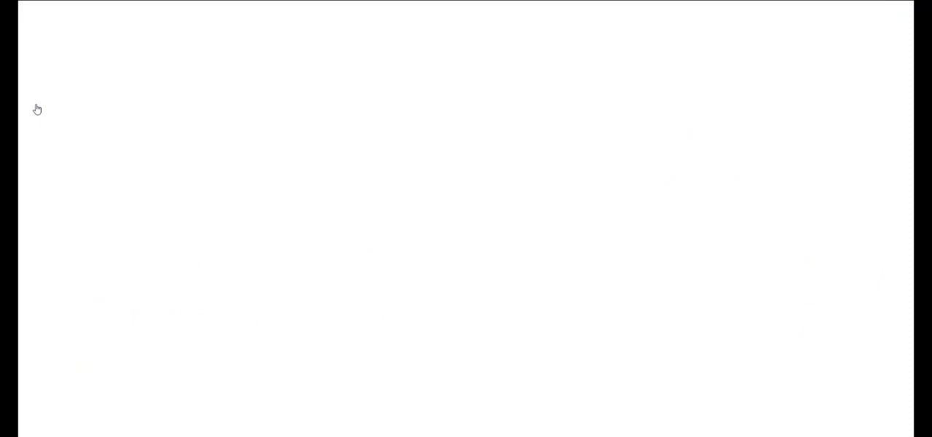
pyautogui.scroll(-3, 345, 240)
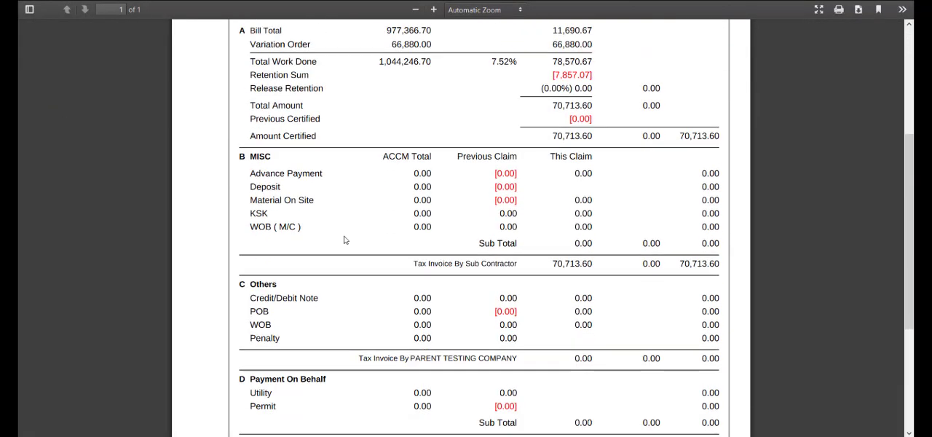
pyautogui.scroll(-3, 345, 240)
pyautogui.scroll(4, 345, 240)
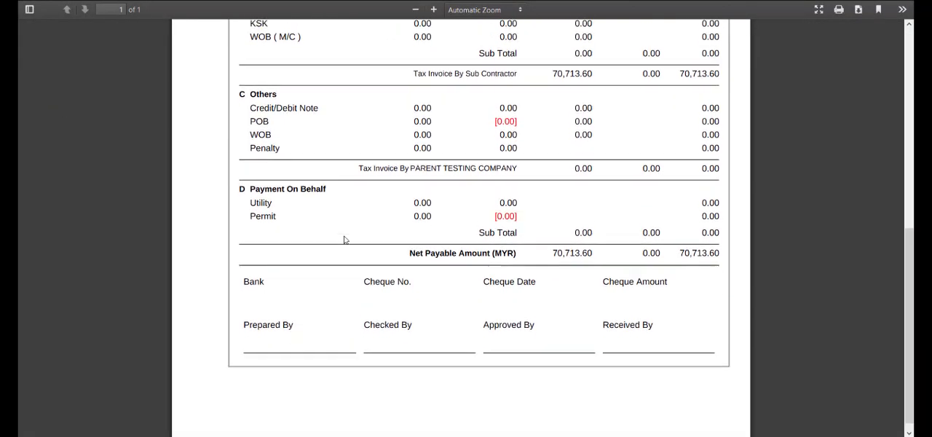
pyautogui.scroll(2, 345, 240)
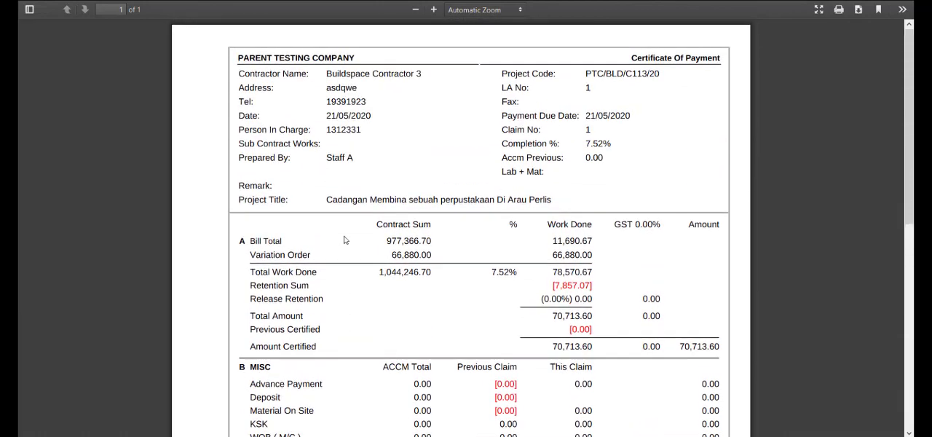
pyautogui.hotkey('ctrl', 'w')
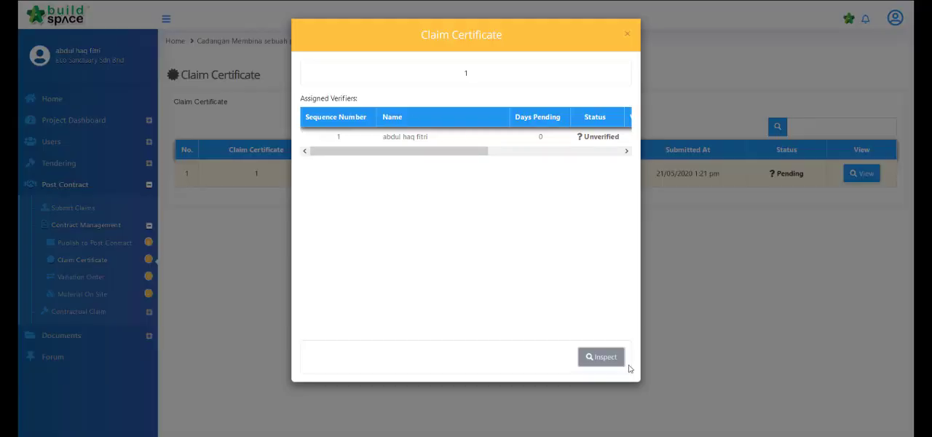
# Step: Inspect Claim Certificate 1, reading its Certificate Of Payment through to the net payable amount and reviewing its project breakdown
pyautogui.click(609, 356)
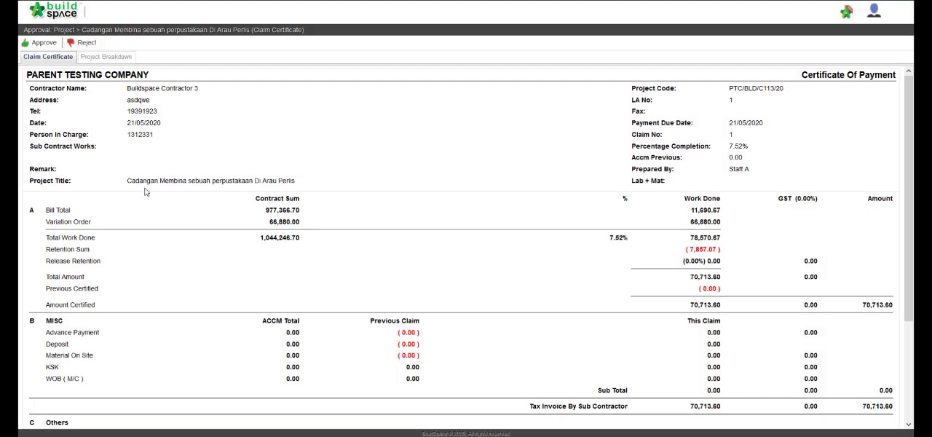
pyautogui.scroll(-3, 146, 192)
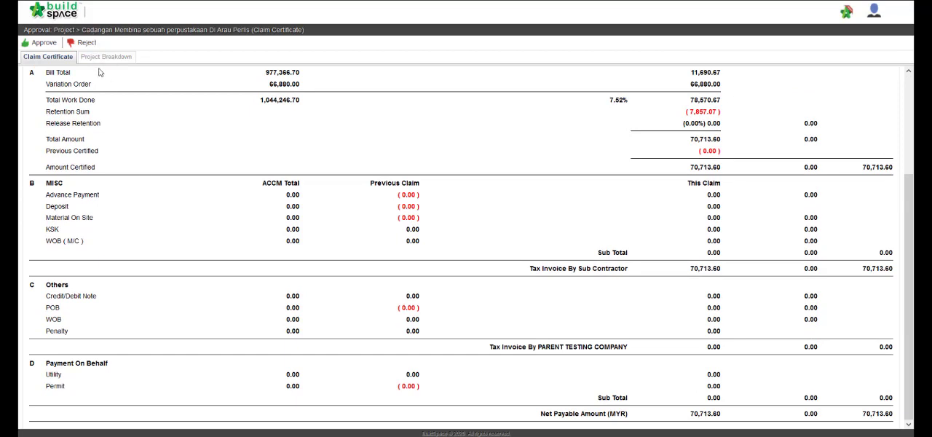
pyautogui.click(102, 64)
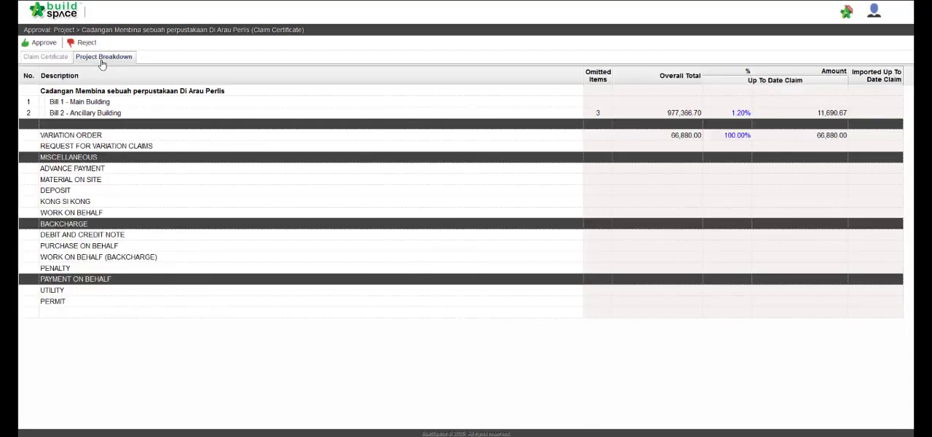
# Step: Approve Claim Certificate 1 and confirm the approval without adding remarks
pyautogui.click(47, 43)
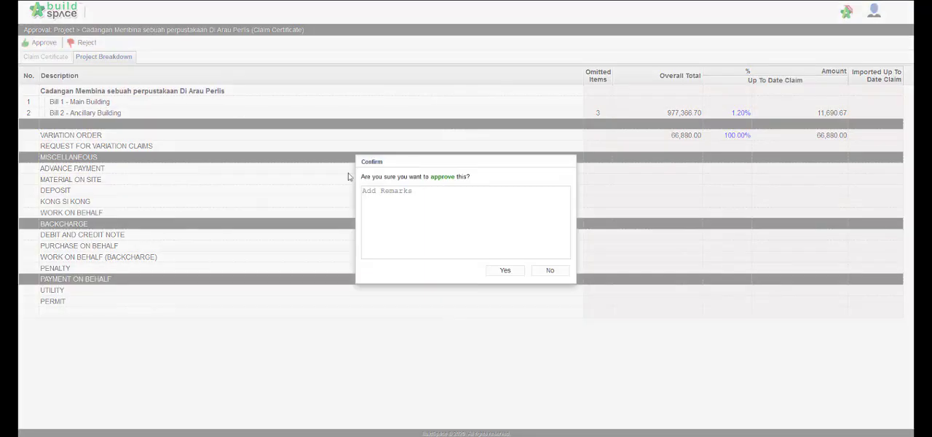
pyautogui.click(505, 270)
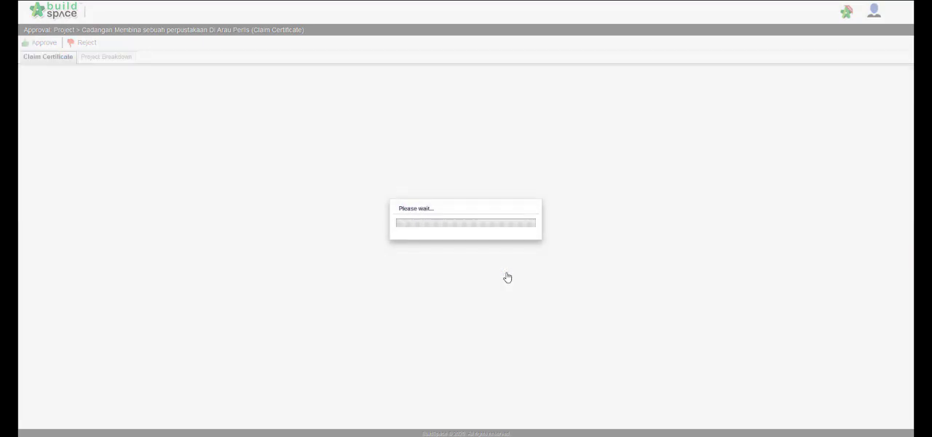
pyautogui.scroll(4, 191, 124)
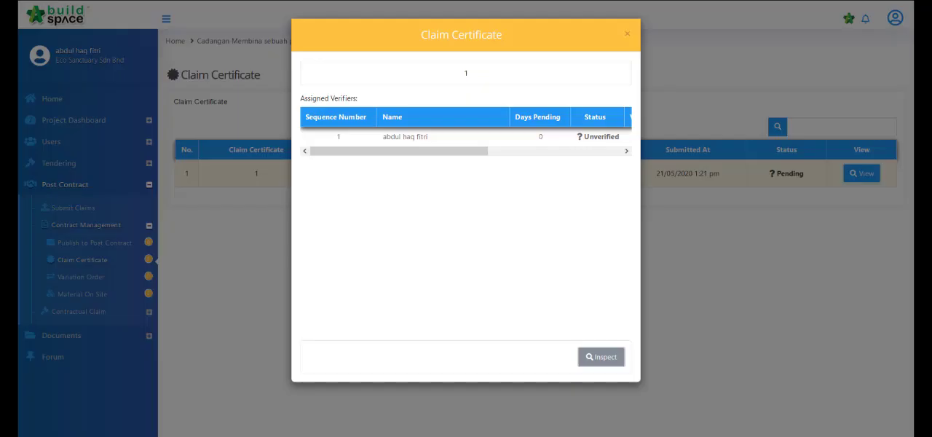
# Step: Close the claim certificate's verifier details and open the project's dashboard to view its contract and claim information
pyautogui.click(228, 100)
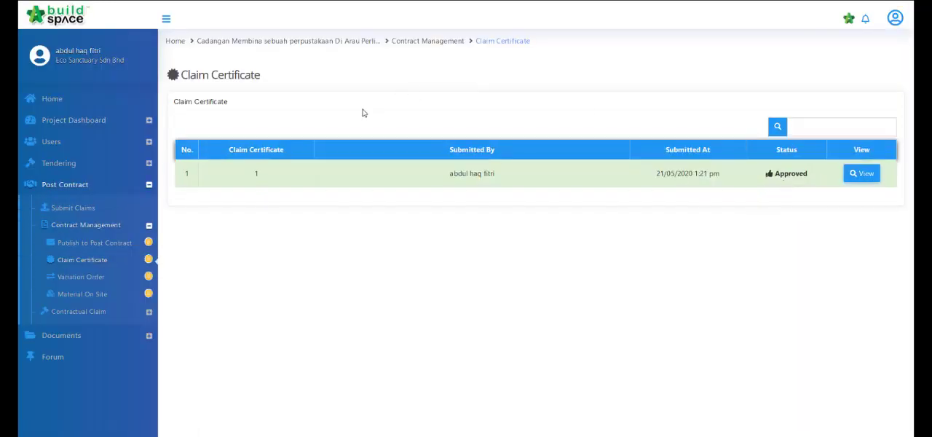
pyautogui.click(63, 120)
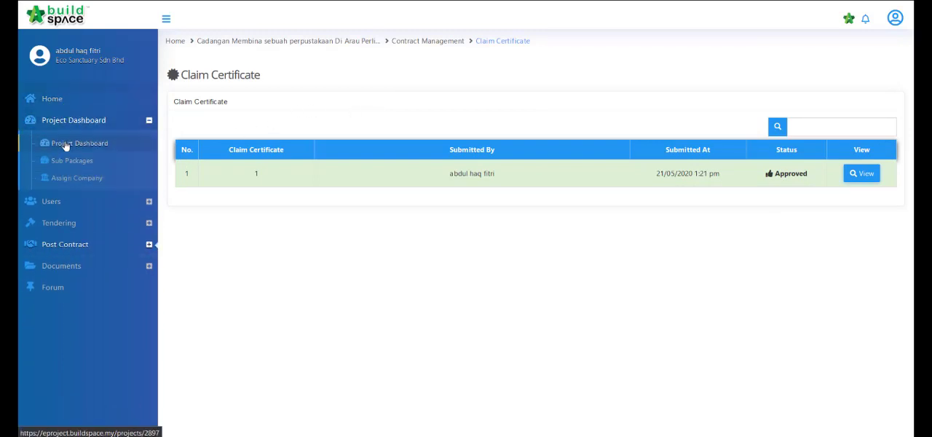
pyautogui.click(65, 145)
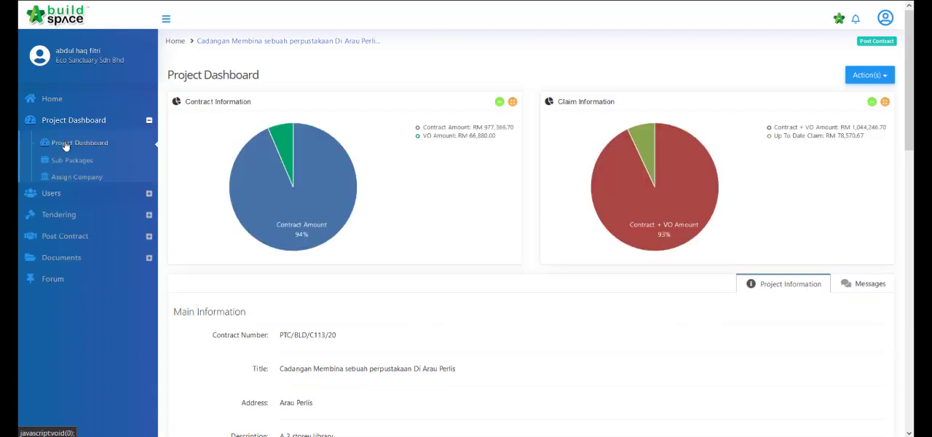